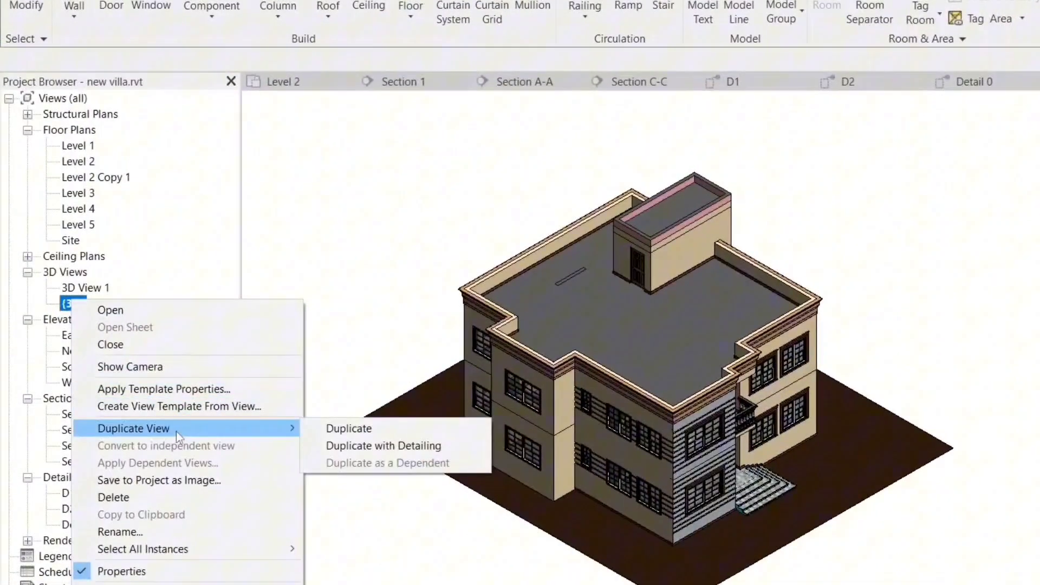
Duplicate the 3D view, orient it to the Level 2 floor plan, then return to isometric
left_click(427, 446)
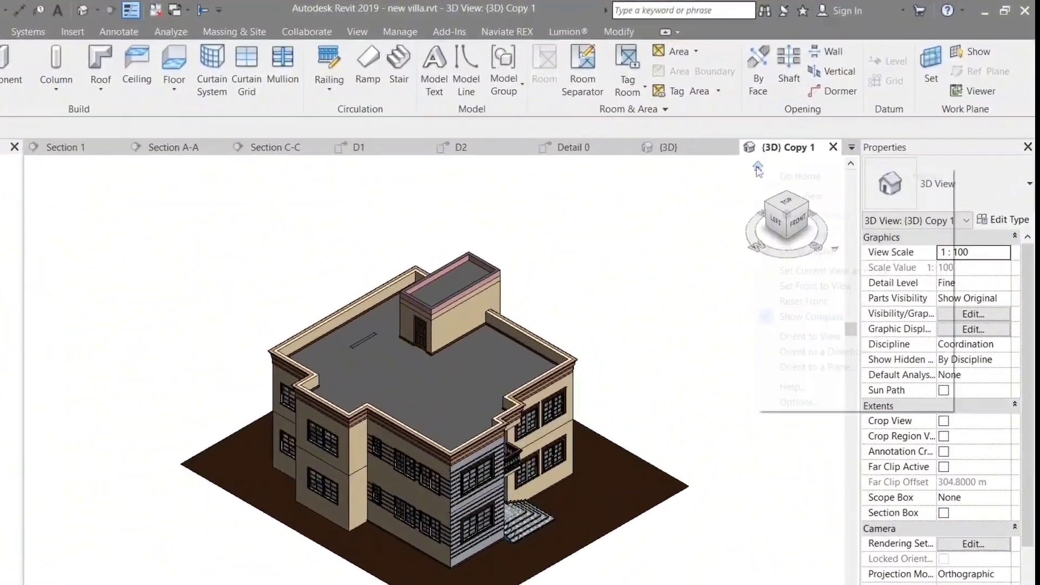
right_click(790, 147)
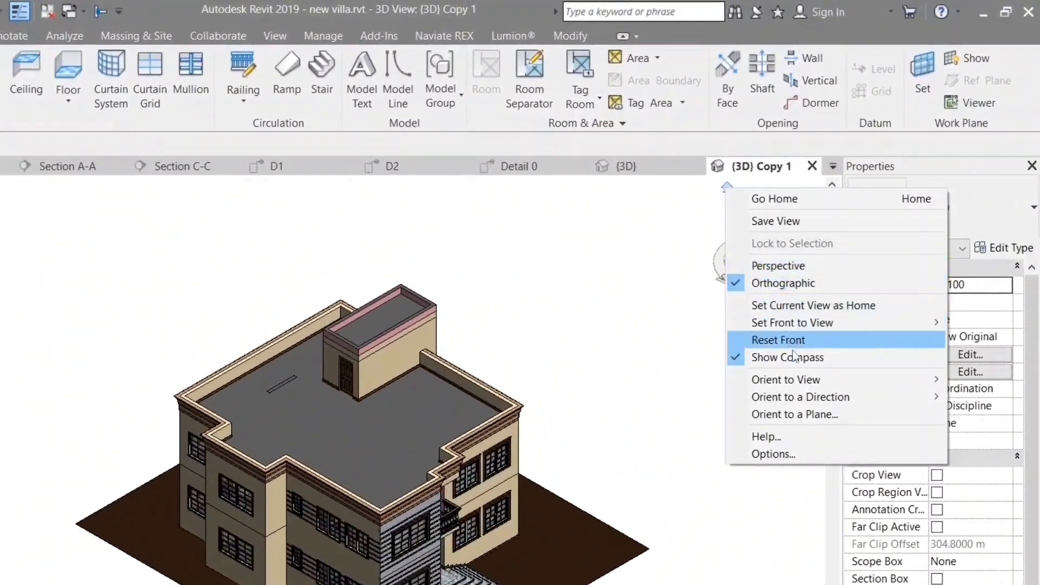
mouse_move(803, 384)
mouse_move(994, 379)
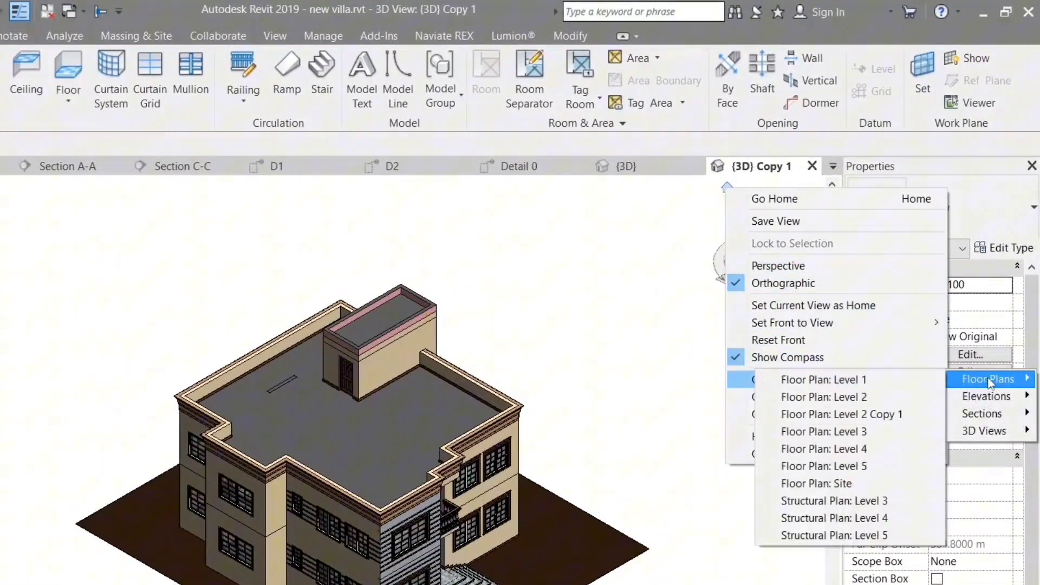
left_click(873, 398)
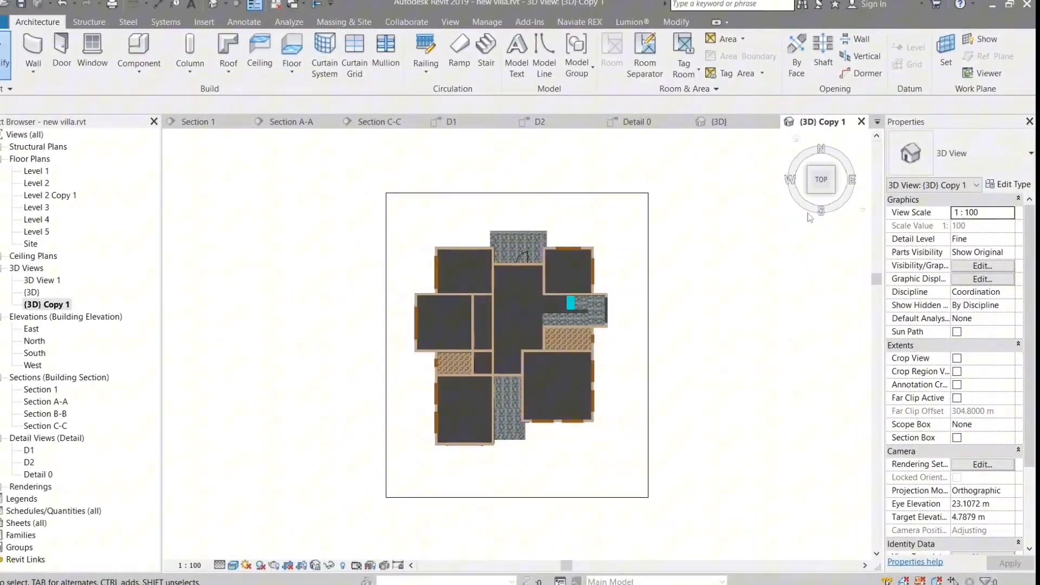
left_click(834, 195)
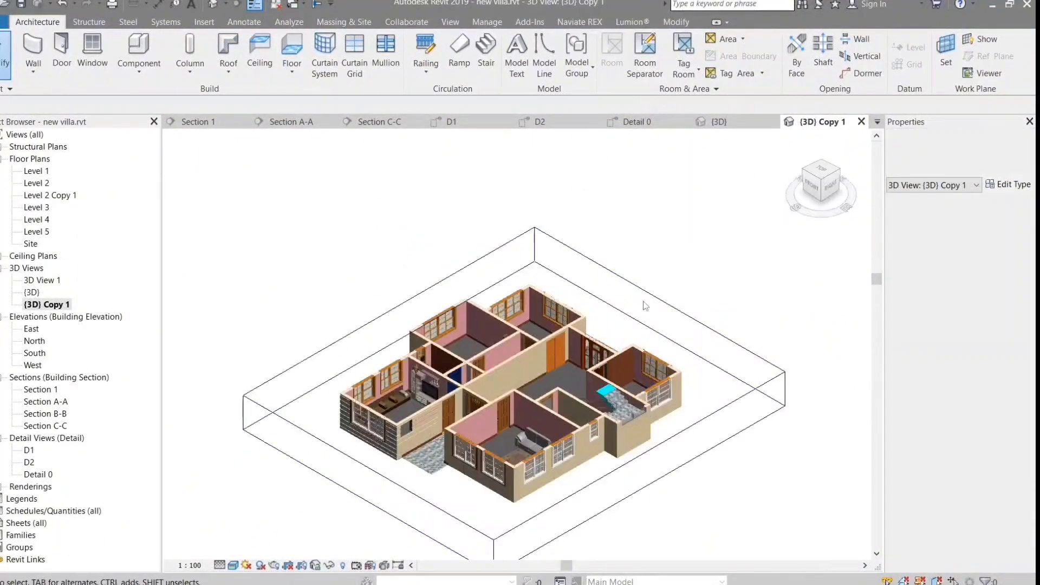
Set the copied 3D view's visual style to Hidden Line
left_click(246, 565)
left_click(233, 565)
left_click(247, 496)
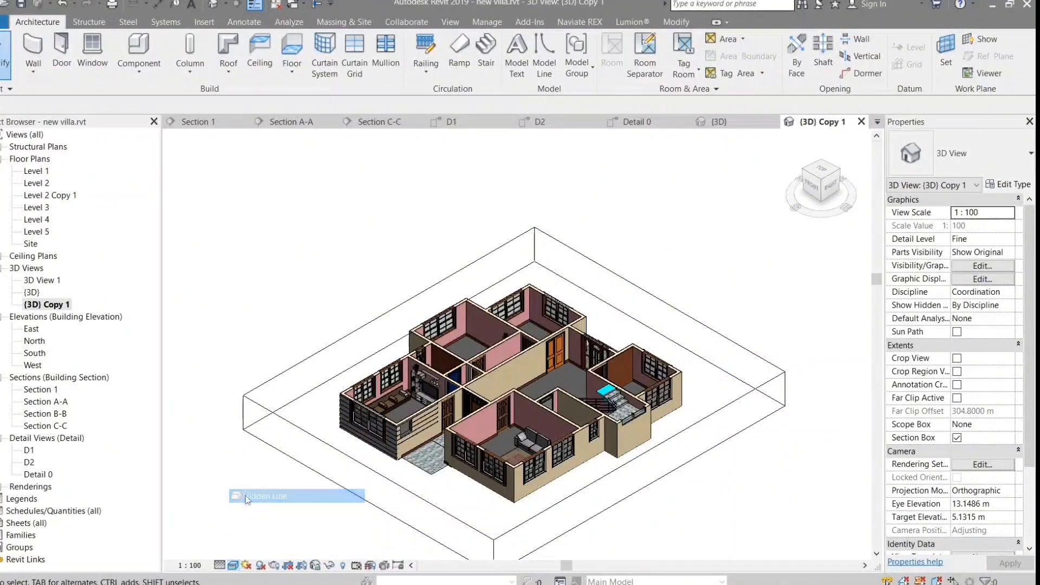
Stretch the section box outward so it includes the entrance steps
left_click(396, 526)
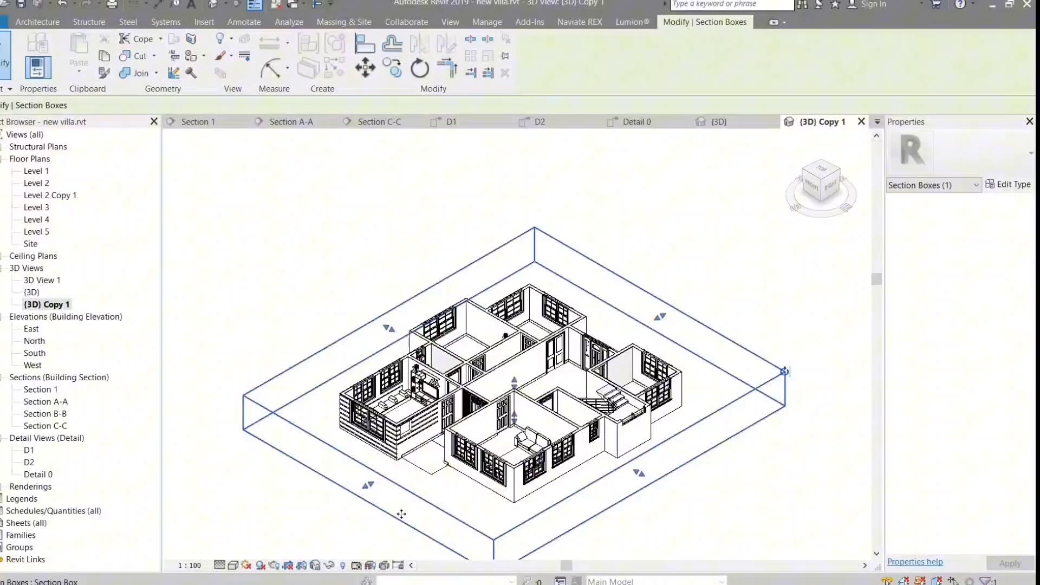
left_click_drag(785, 372, 786, 372)
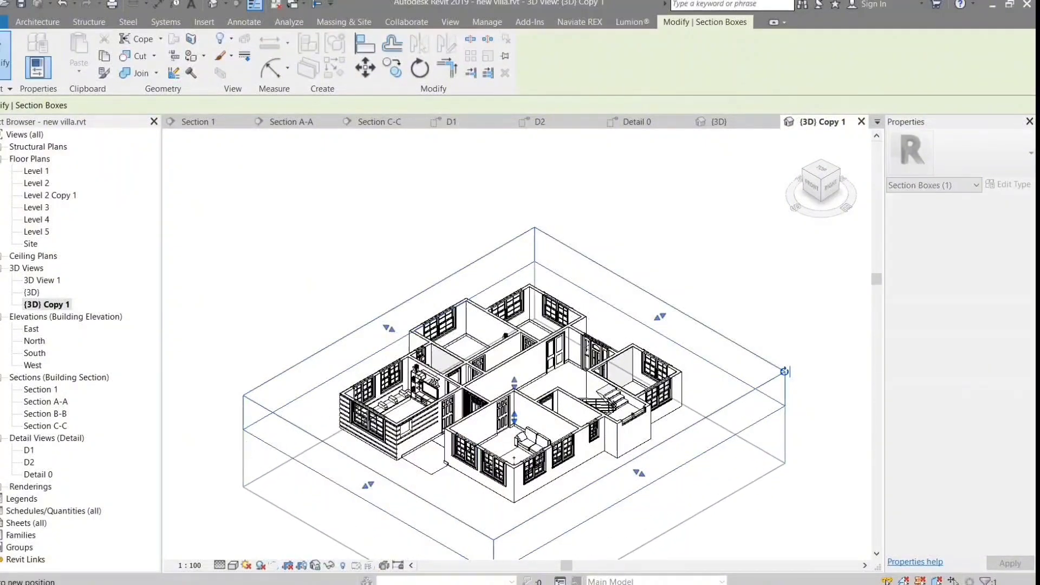
left_click_drag(716, 535, 770, 532)
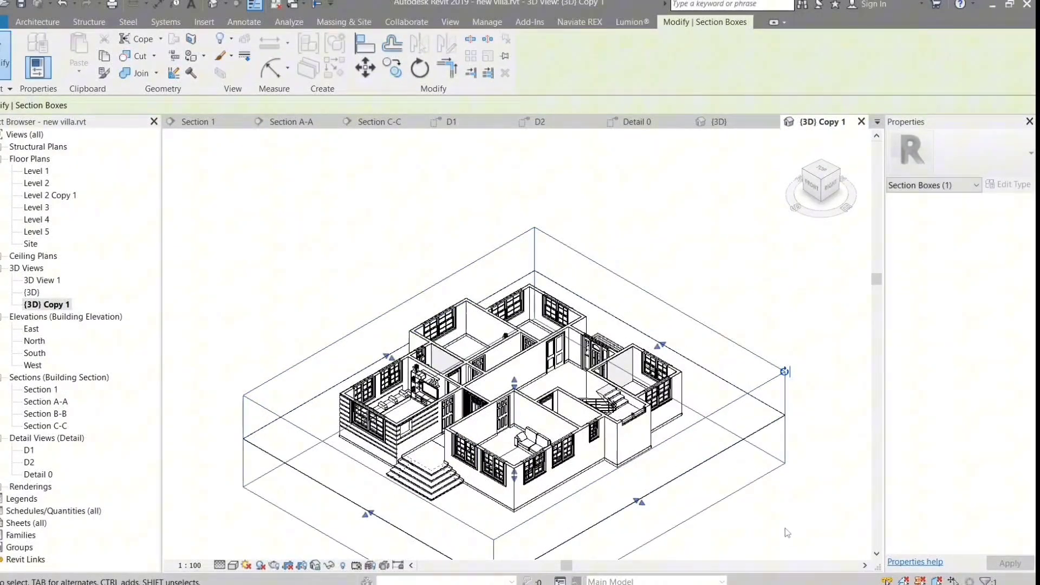
left_click(785, 528)
Hide the section box in {3D} Copy 1 with Hide Elements, leaving the cut-away floor visible
scroll(395, 403, "up", 1)
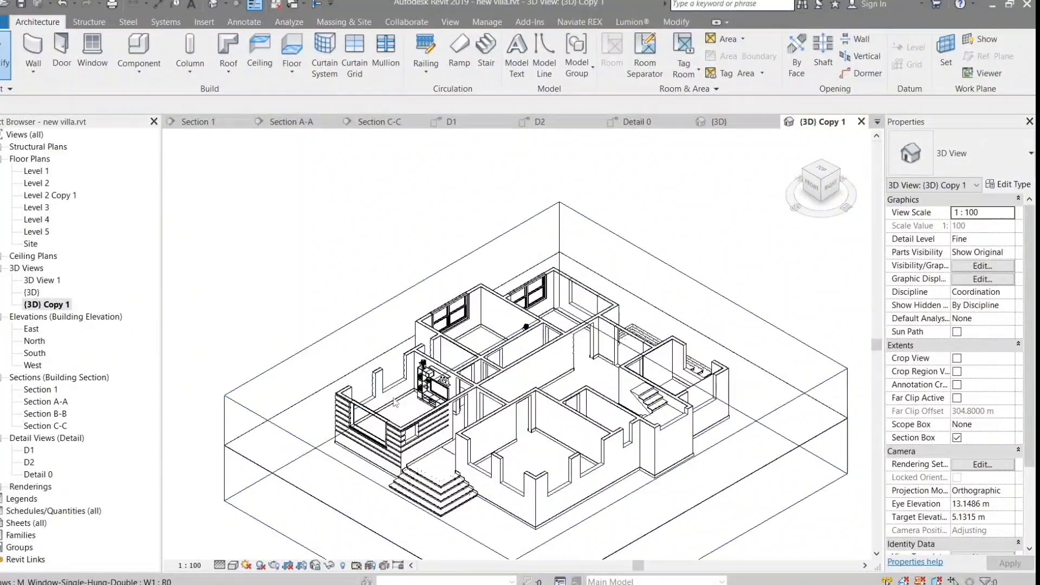
scroll(394, 403, "up", 2)
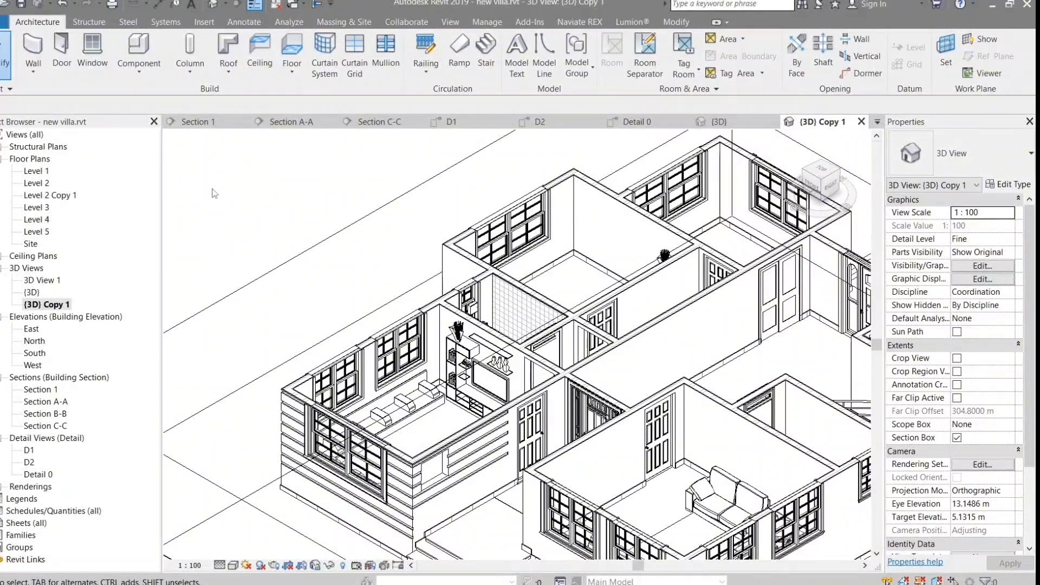
scroll(214, 193, "down", 1)
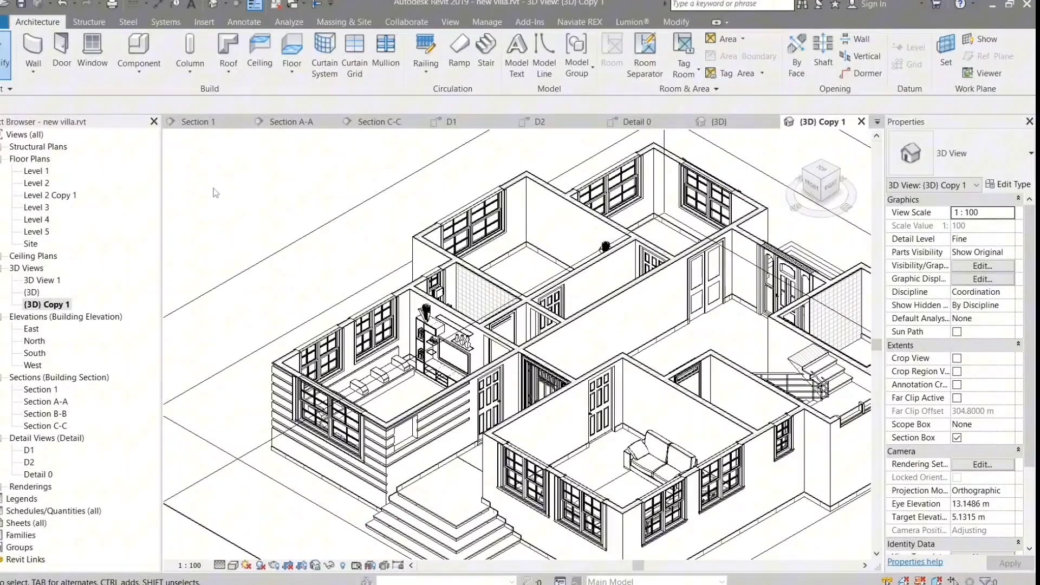
scroll(215, 193, "down", 1)
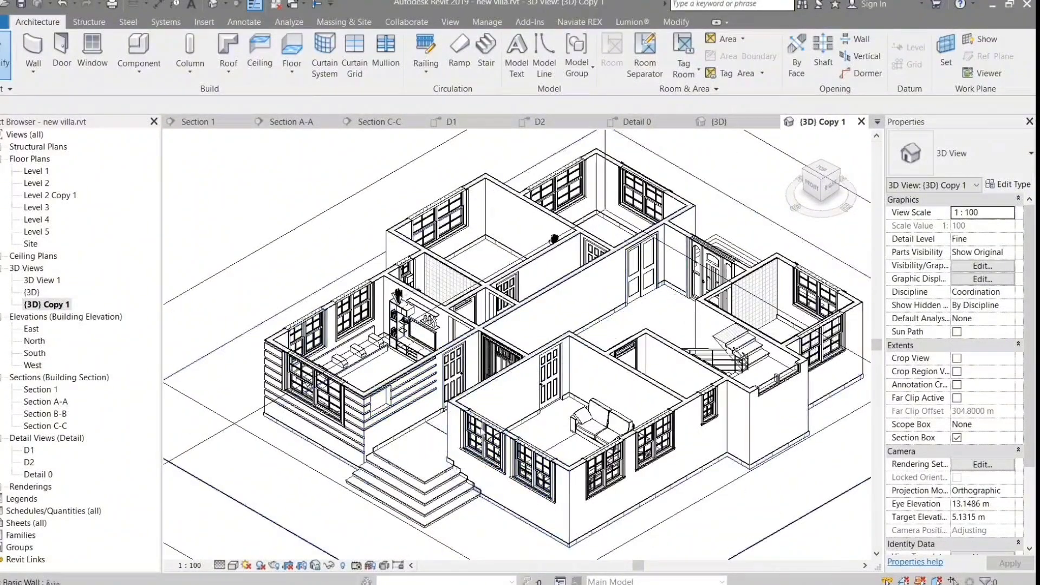
left_click(428, 152)
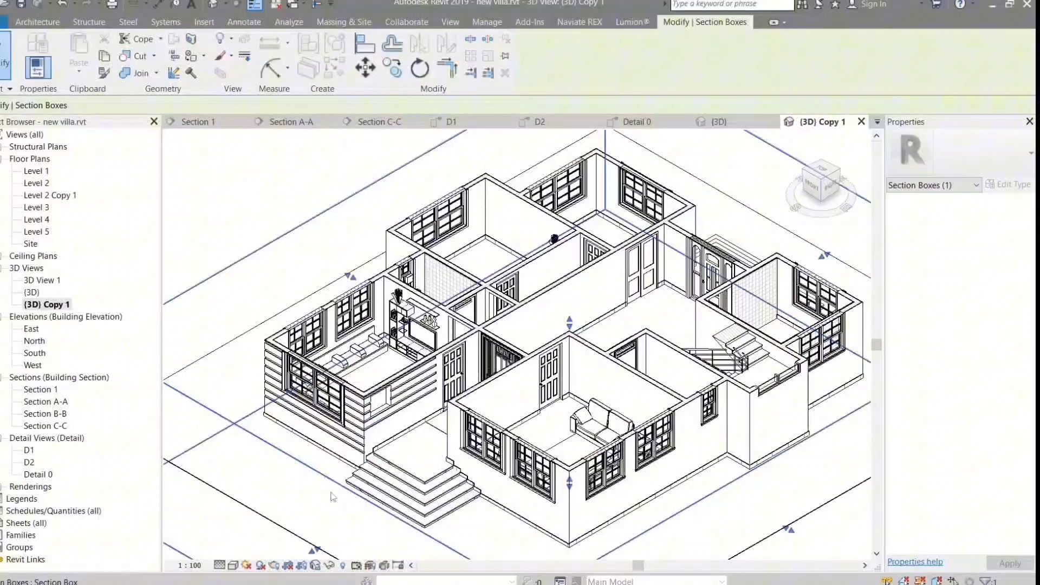
left_click(232, 39)
left_click(255, 62)
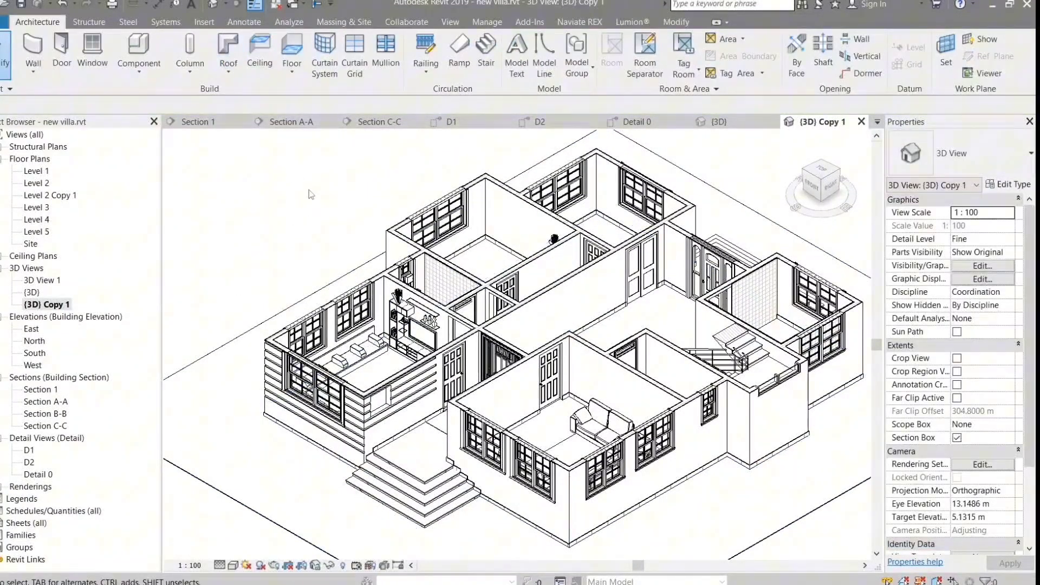
middle_click_drag(398, 196, 381, 211)
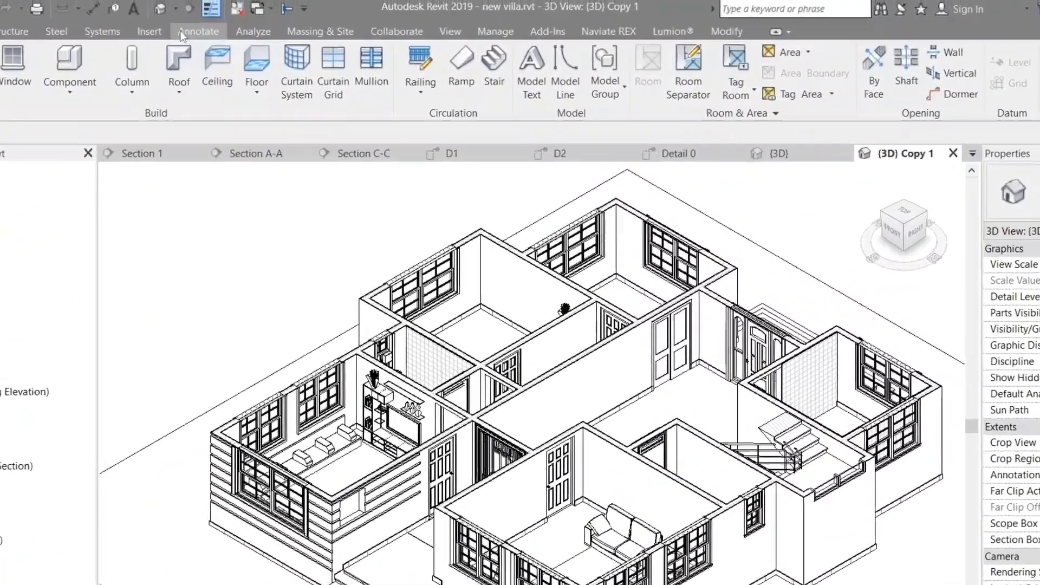
Save the orientation and lock the 3D view so Material Tag can be placed
left_click(243, 21)
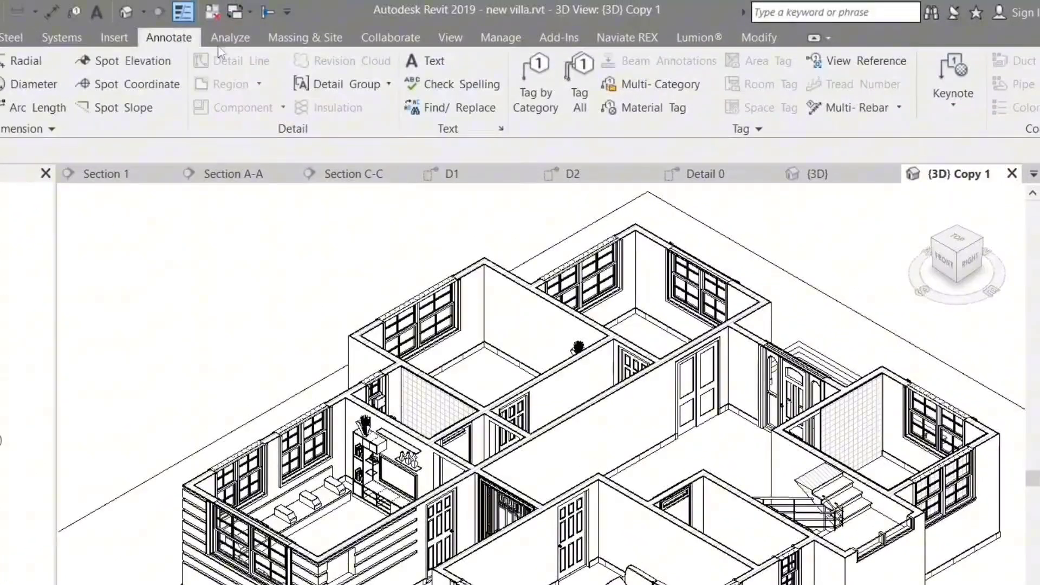
left_click(638, 110)
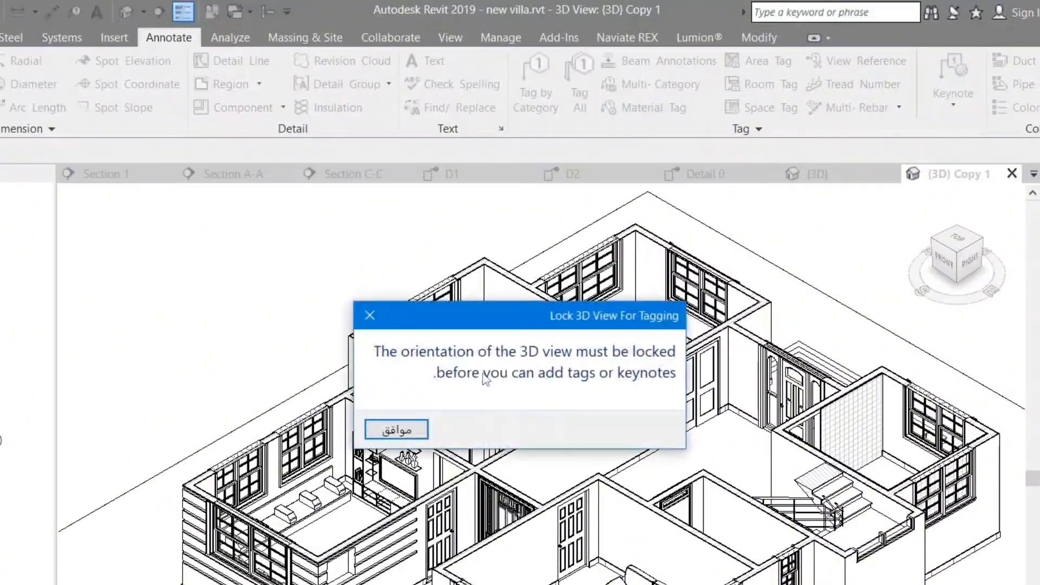
left_click(412, 428)
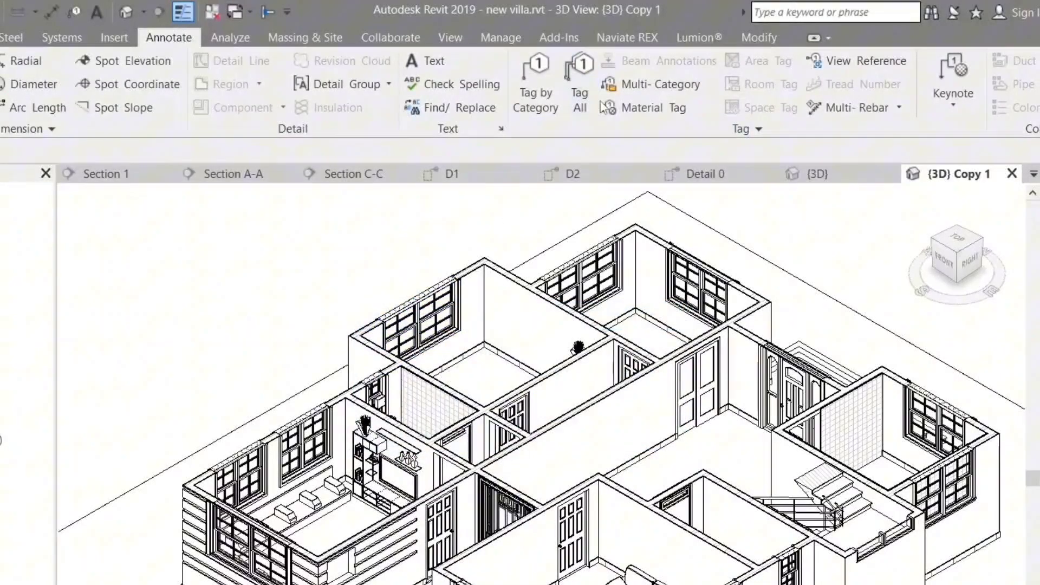
left_click(645, 107)
left_click(385, 431)
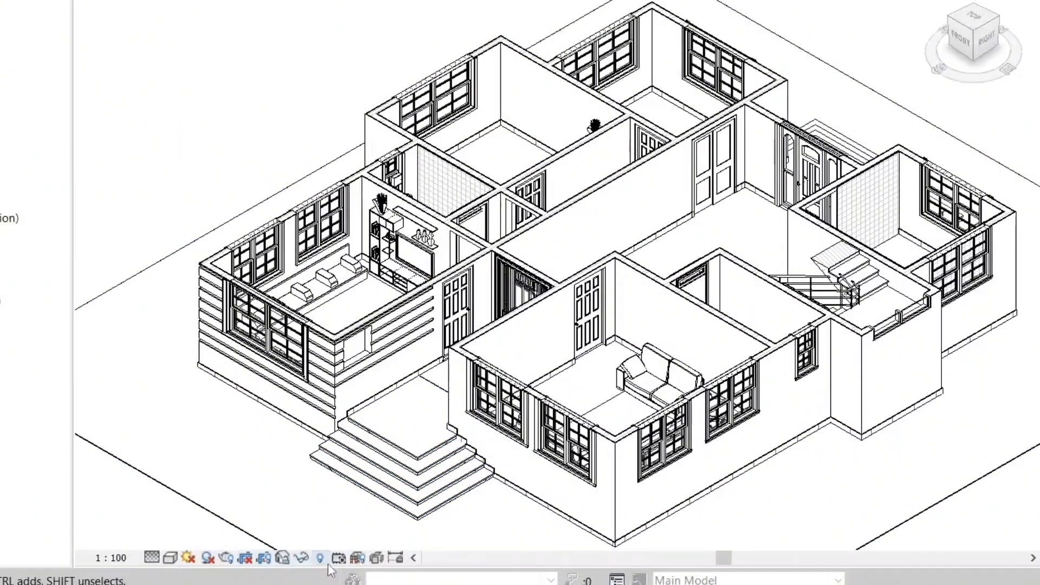
left_click(282, 558)
left_click(309, 500)
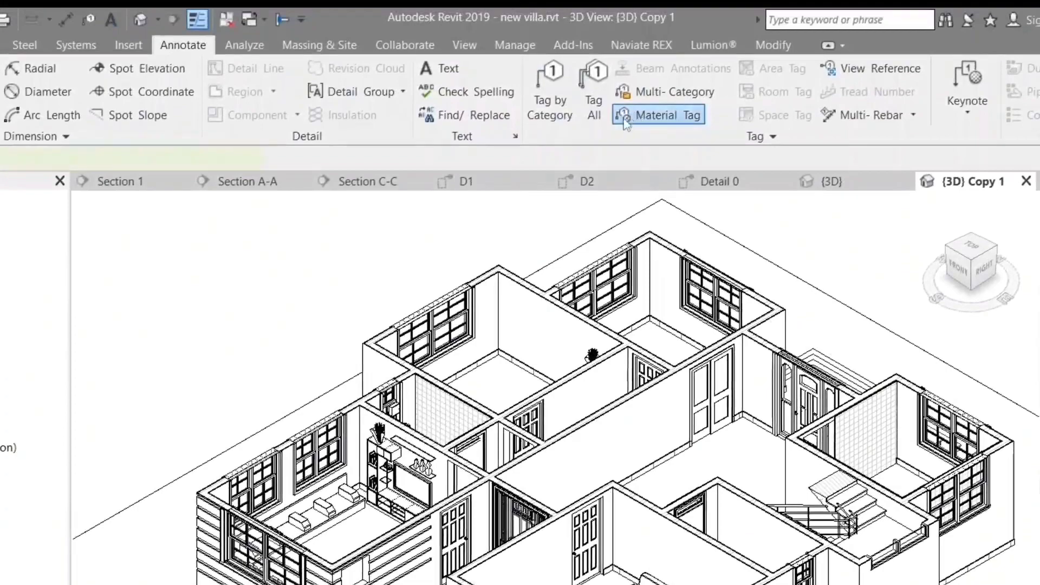
left_click(623, 102)
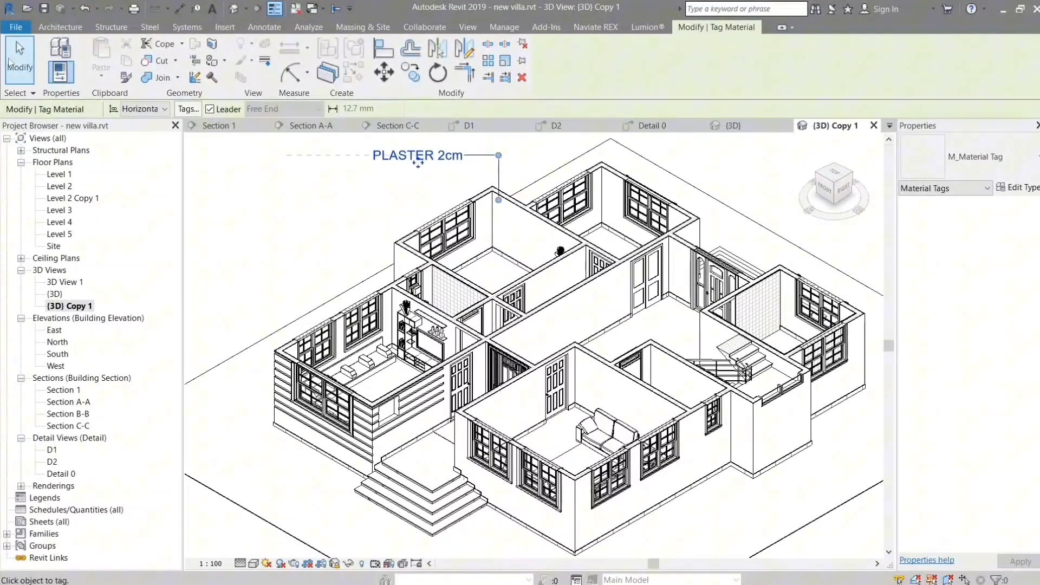
Place the PLASTER 2cm material tag above the model and open the M_Material Tag family
left_click(417, 162)
key("Escape")
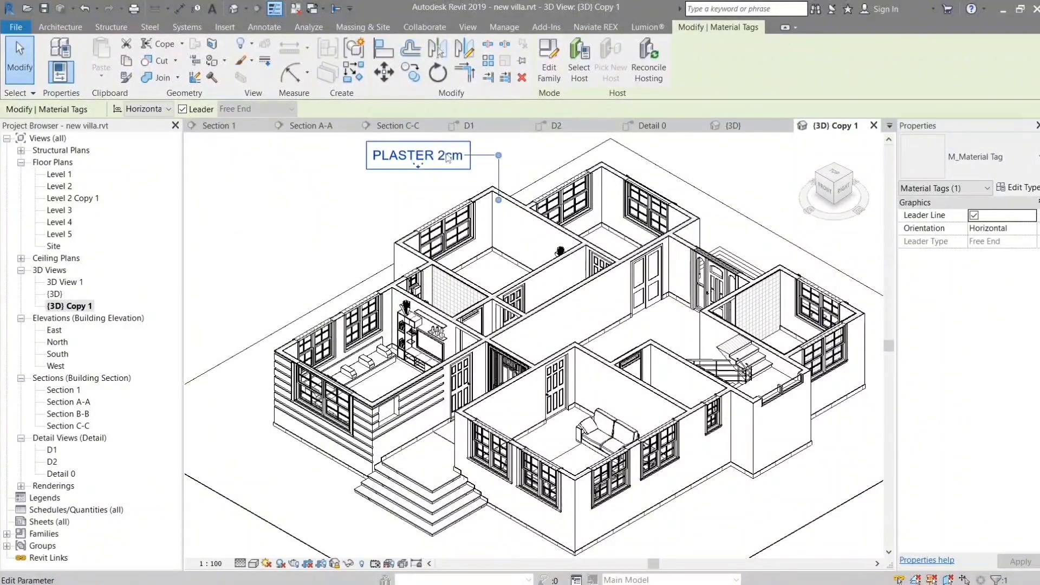
left_click(447, 158)
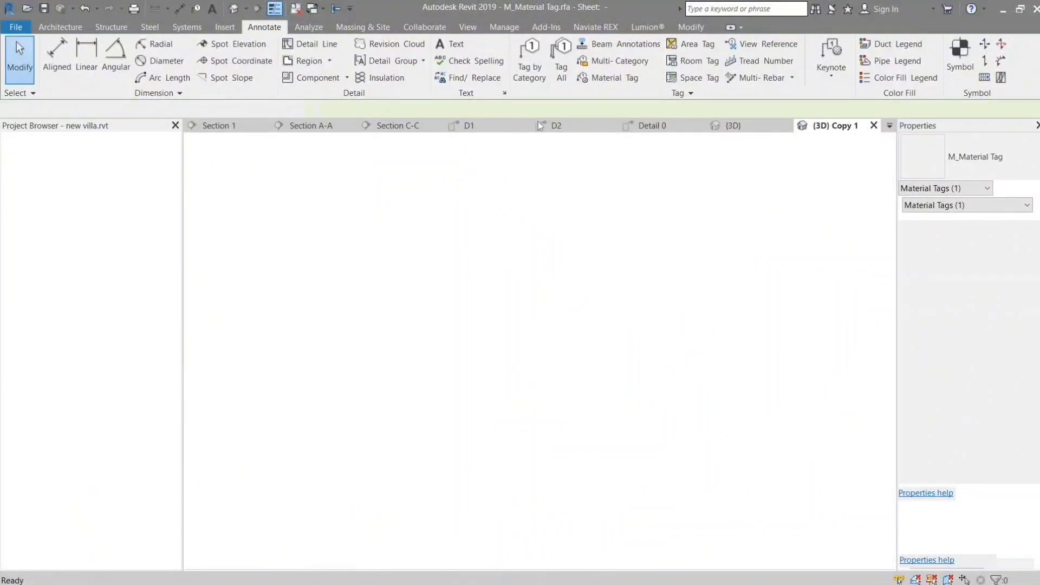
Duplicate the Material Description label type as '3mm 2' with red text colour
left_click(534, 346)
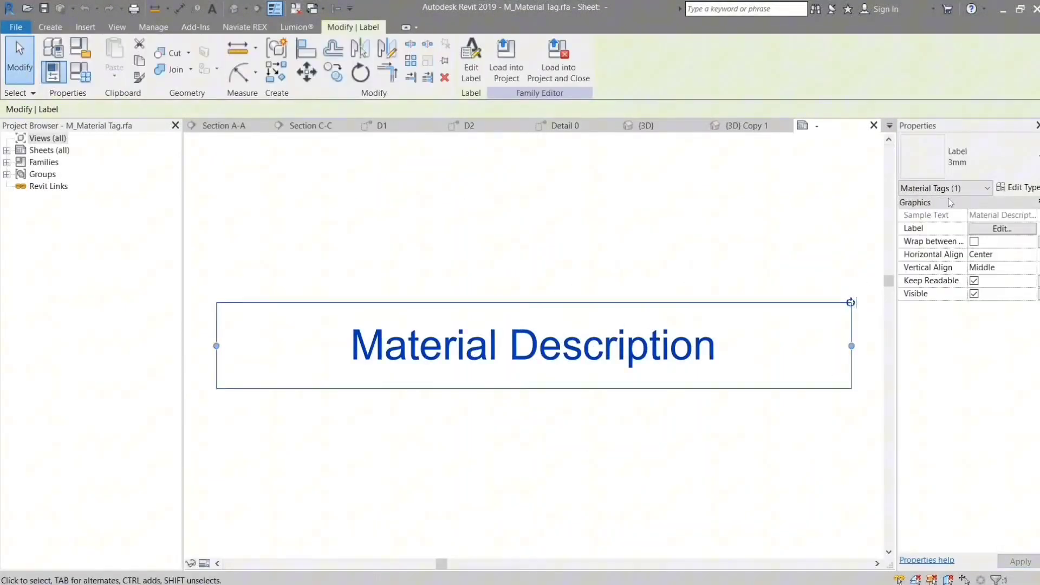
left_click(1031, 189)
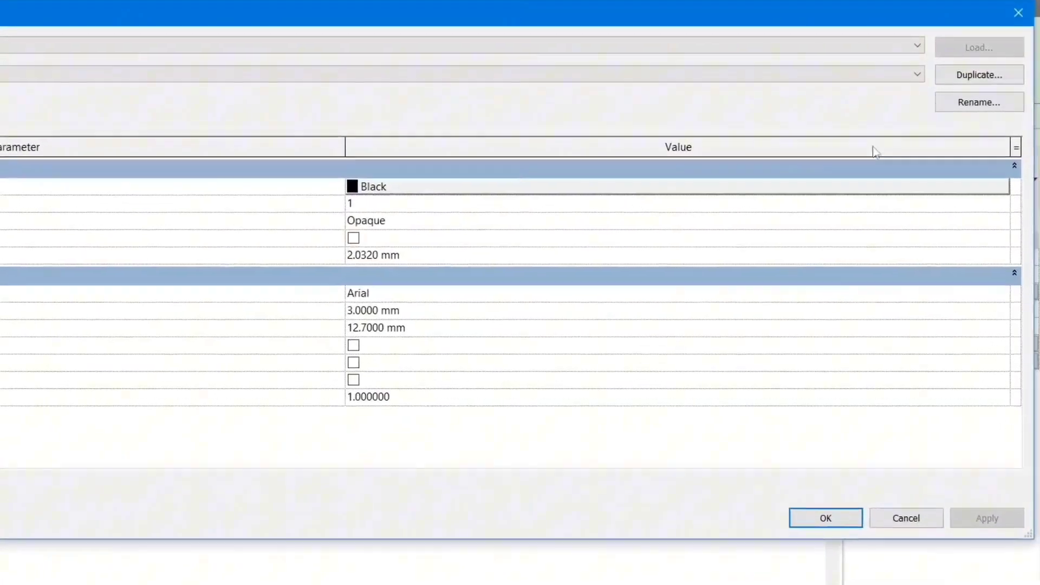
left_click(1016, 74)
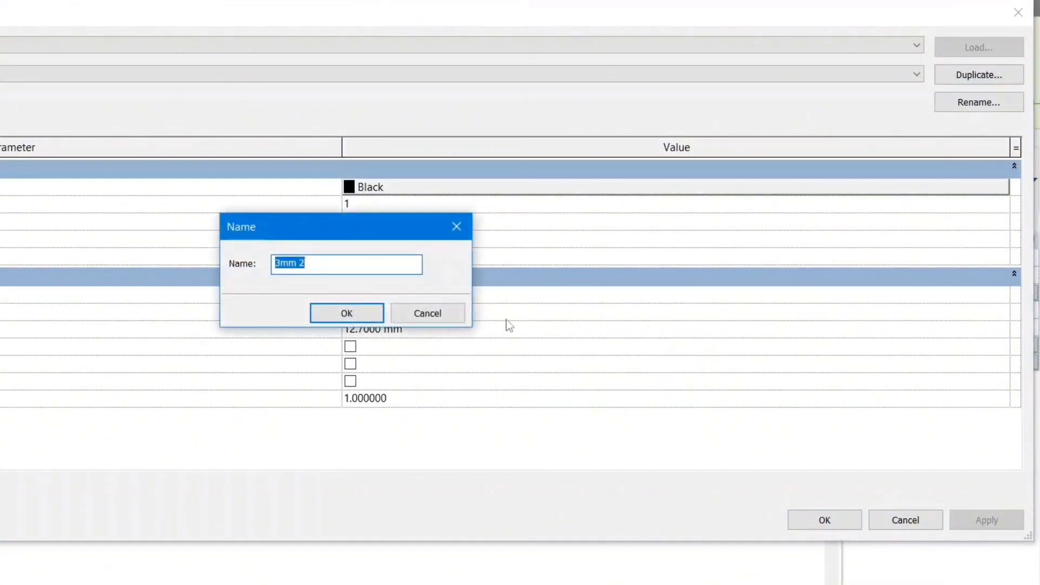
left_click(326, 317)
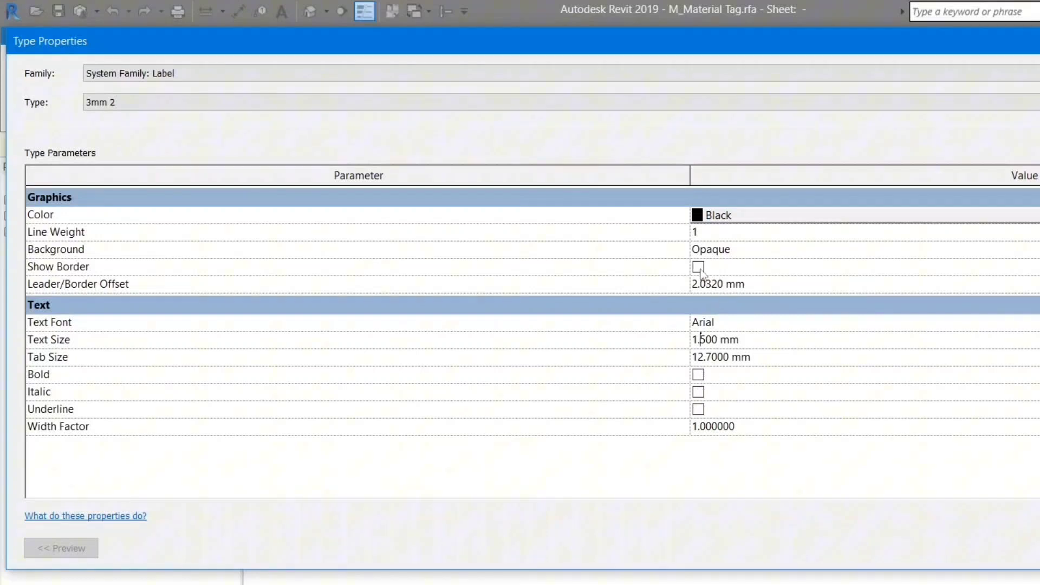
left_click(701, 216)
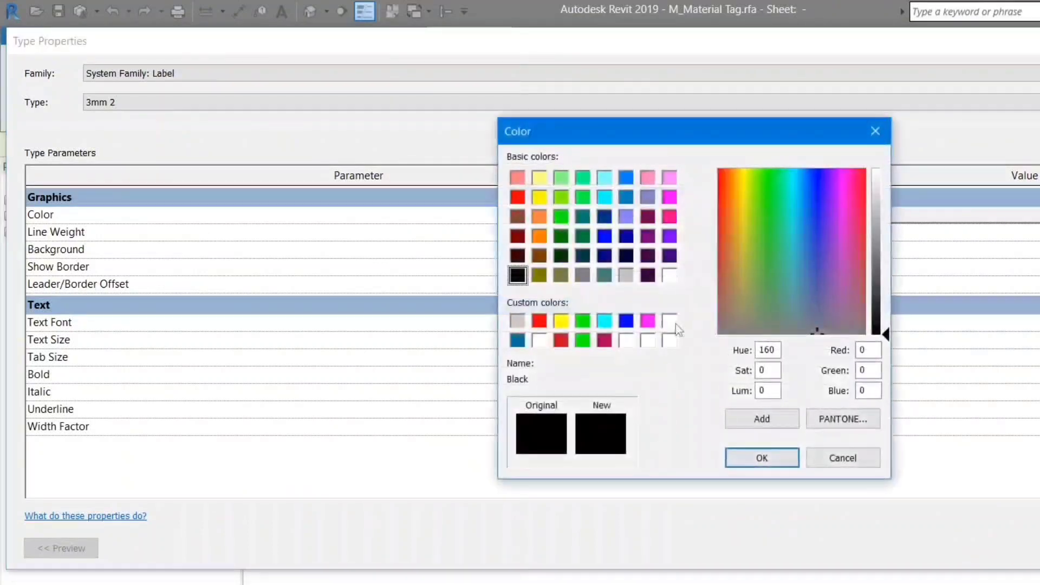
left_click(539, 321)
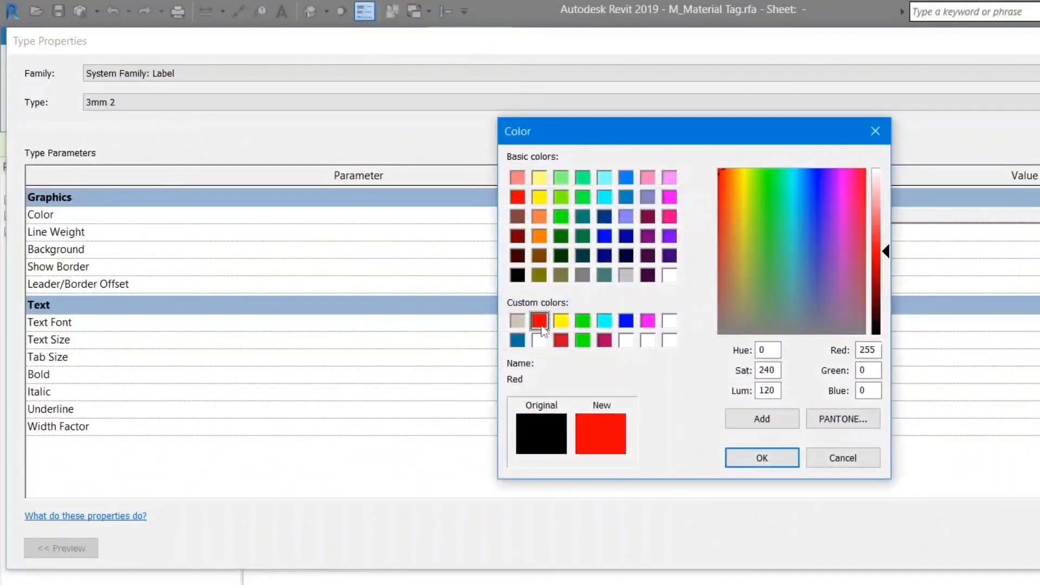
left_click(762, 457)
left_click(865, 408)
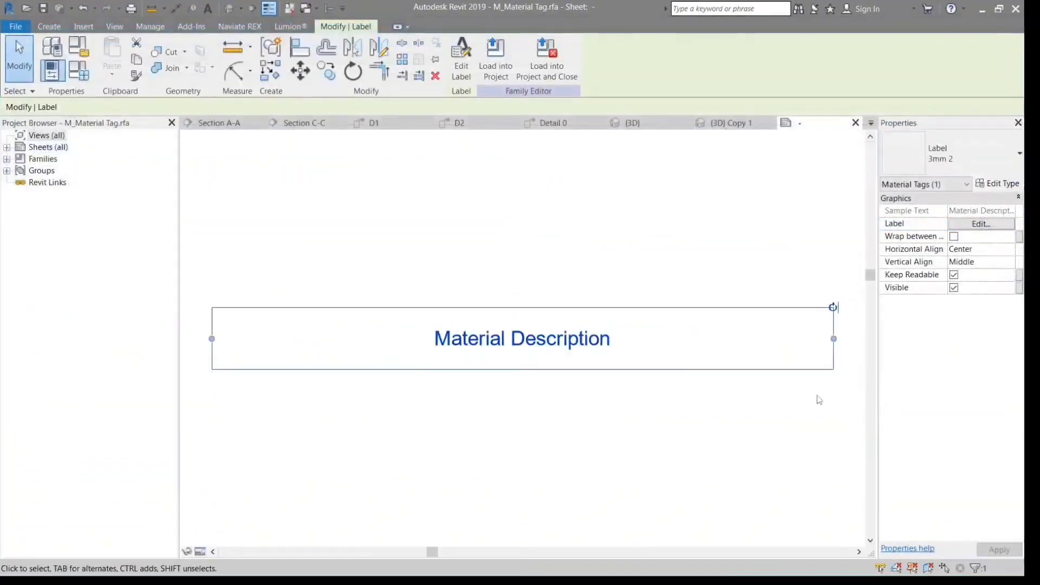
Load the red tag into the villa project, overwriting it, and tag the tiled wall TILES with a leader
left_click(496, 54)
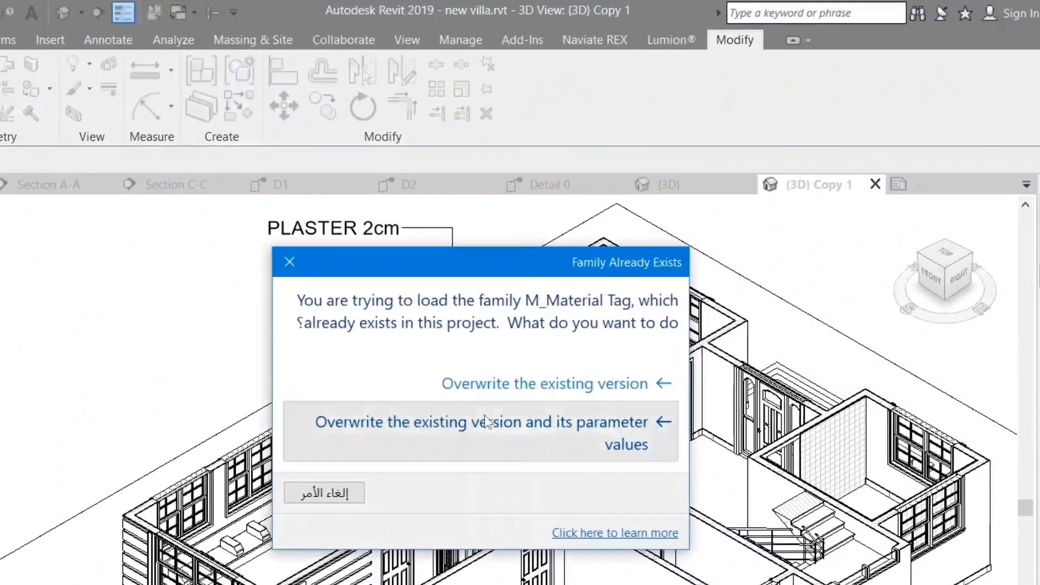
left_click(518, 317)
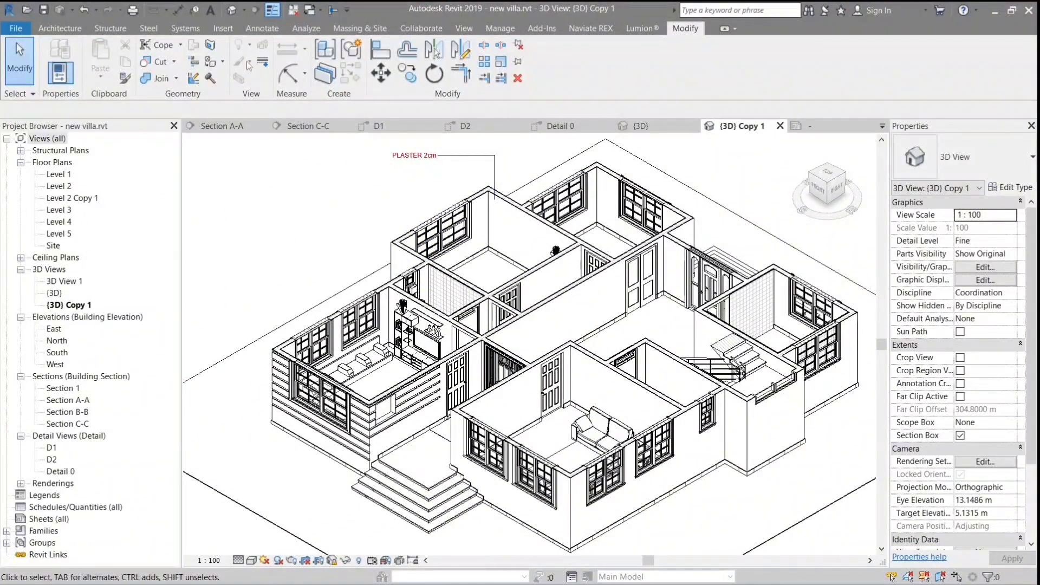
left_click(267, 31)
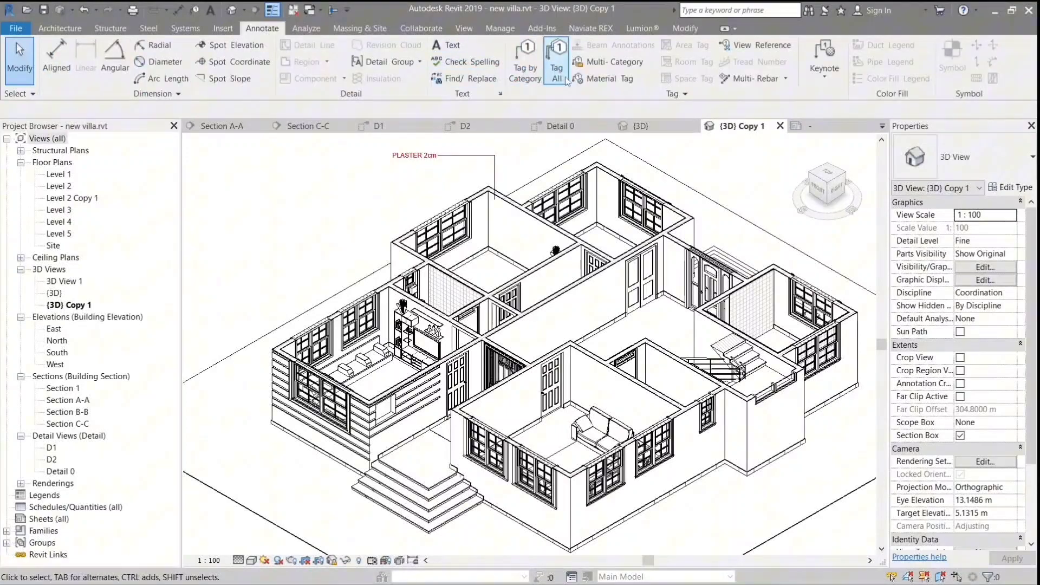
left_click(602, 79)
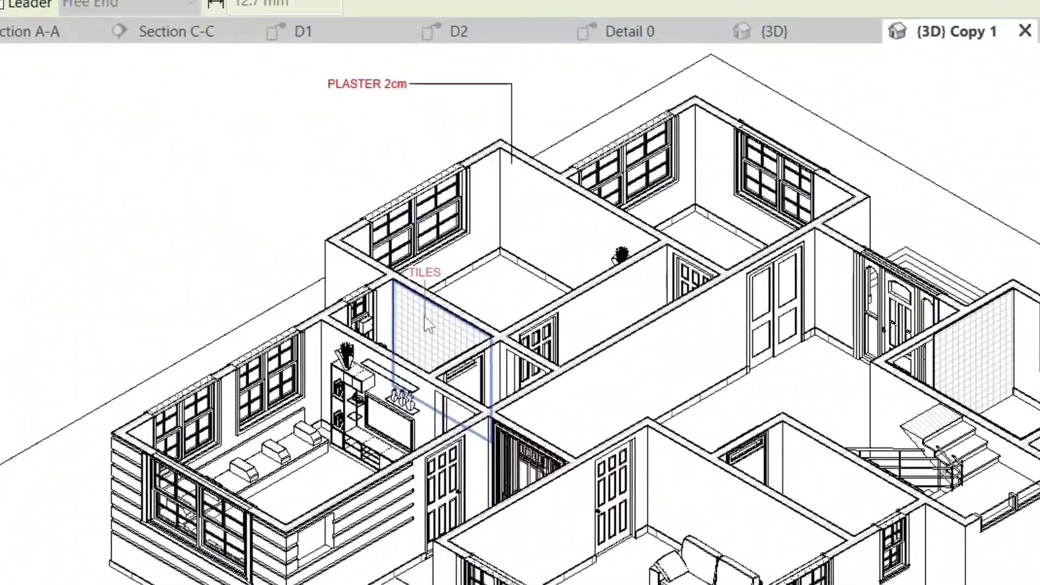
left_click(425, 326)
left_click(425, 152)
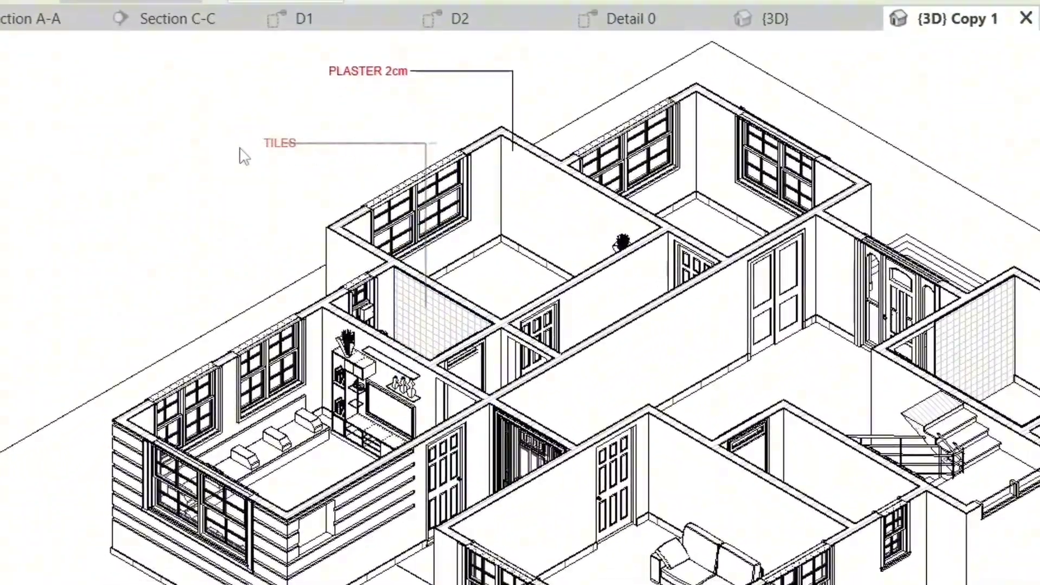
left_click(286, 151)
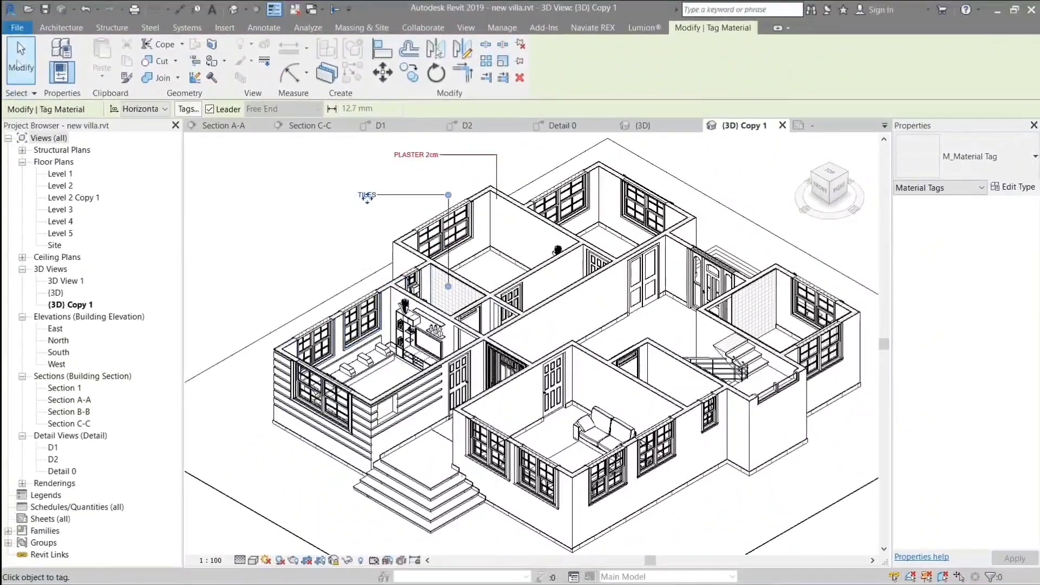
left_click(21, 64)
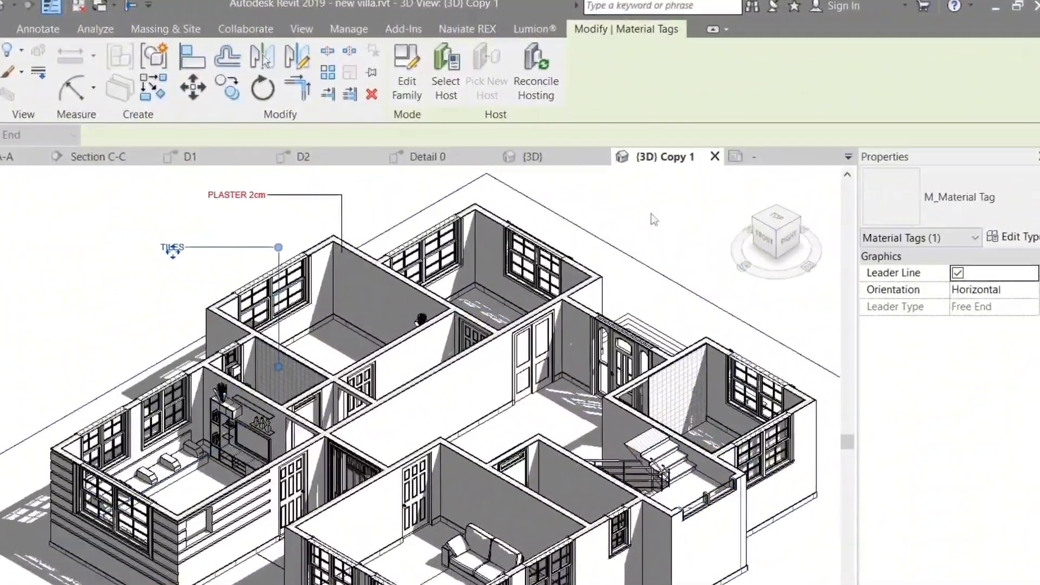
Lower the 3D view's shadow intensity from 50 to 13 in Graphic Display Options
left_click(652, 213)
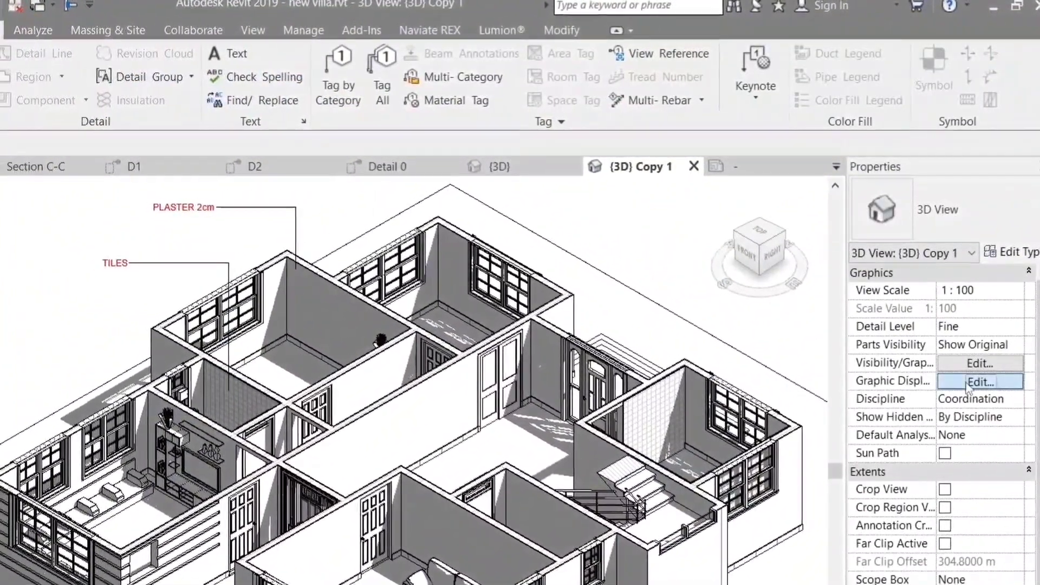
left_click(966, 383)
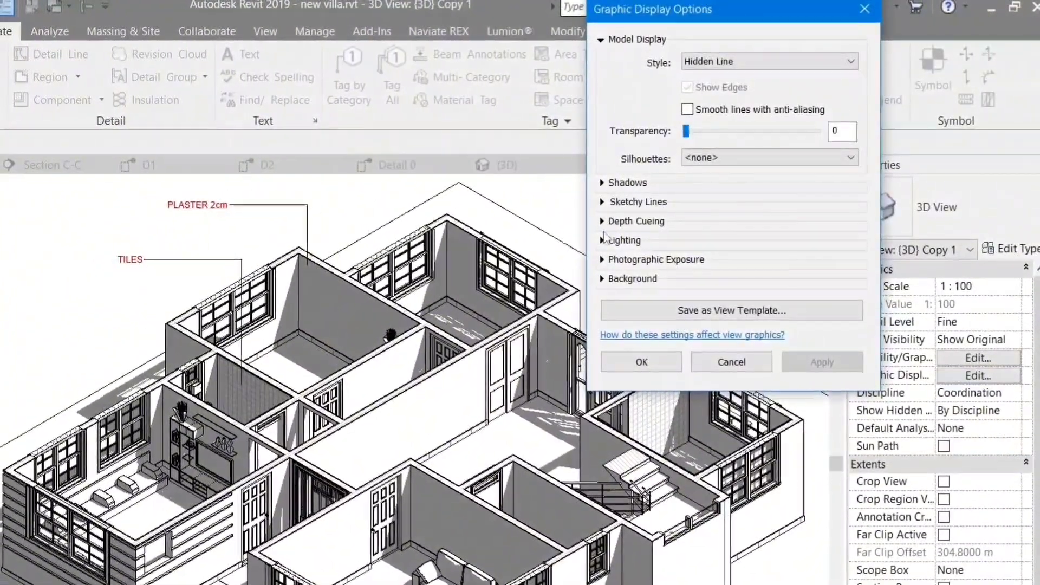
left_click(606, 239)
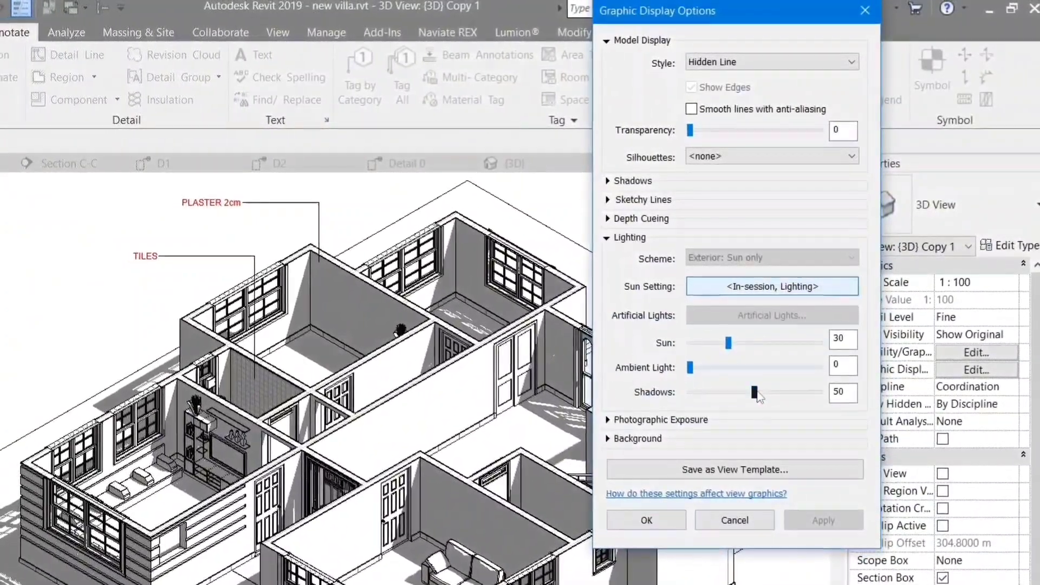
left_click_drag(755, 393, 707, 401)
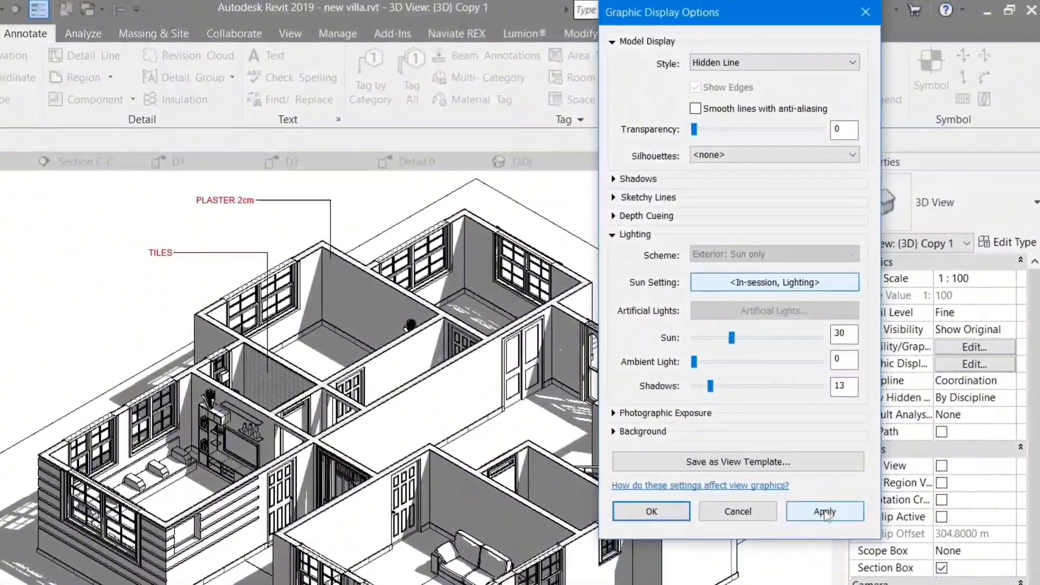
left_click(824, 512)
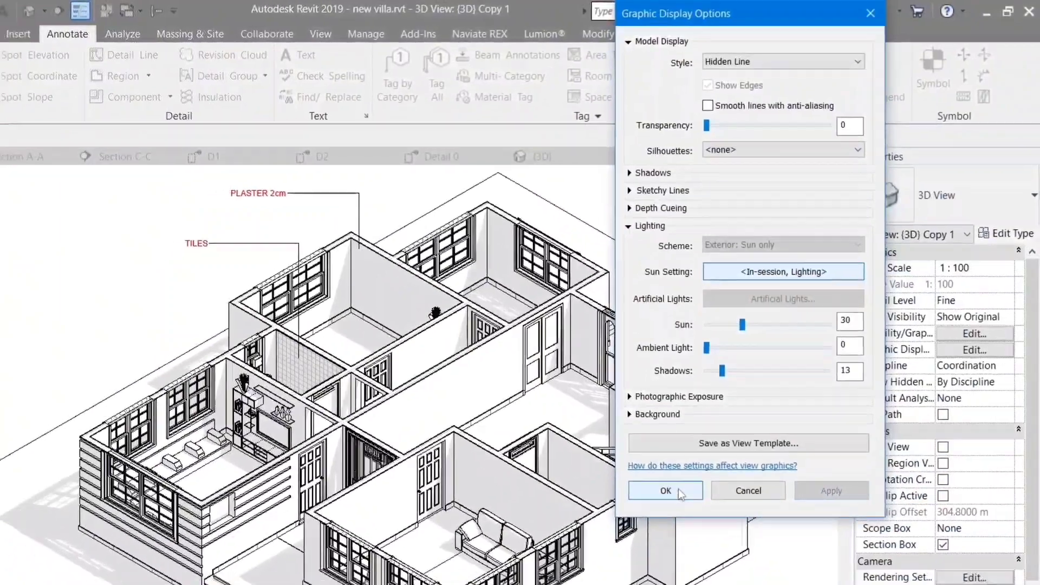
left_click(679, 490)
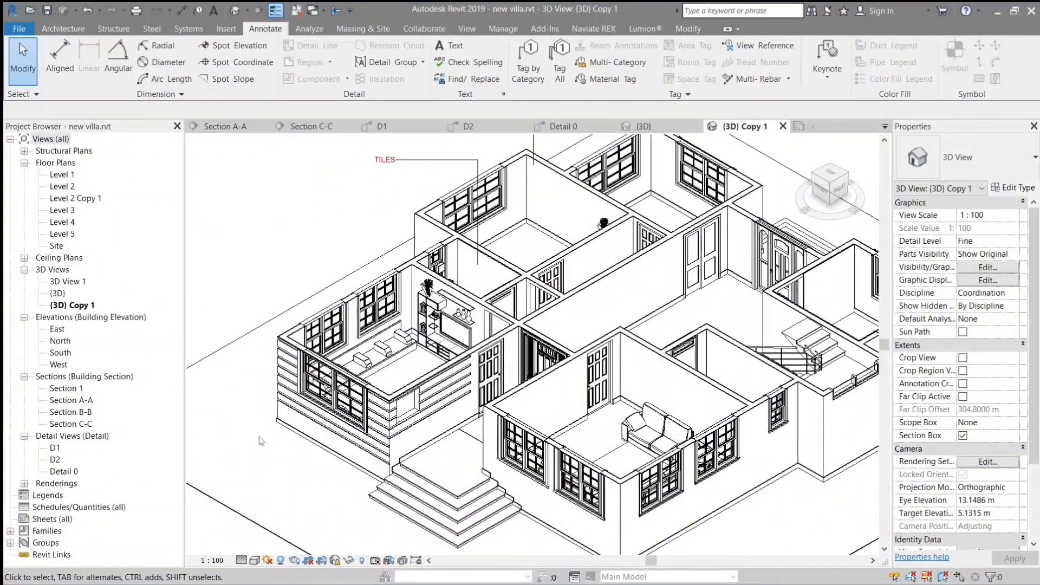
Open the Detail 0 plan and bring the dimension strings above it into view
scroll(258, 440, "up", 3)
scroll(207, 384, "down", 1)
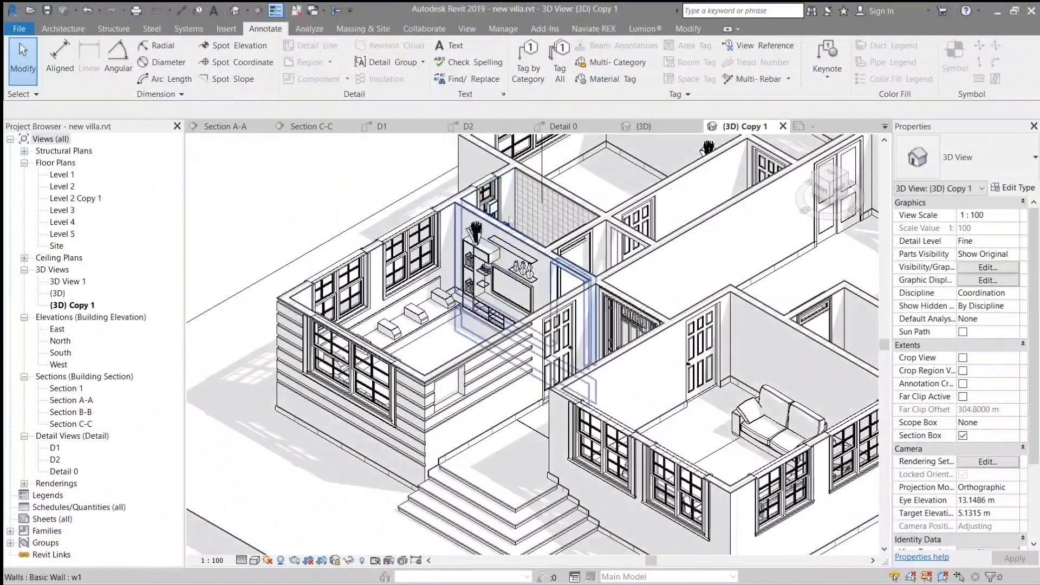
left_click(561, 126)
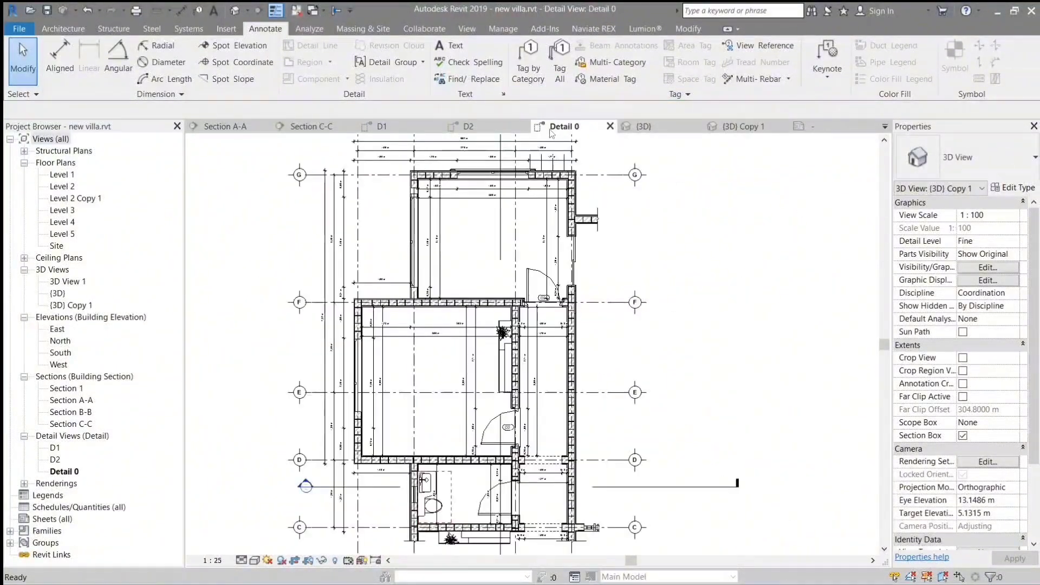
scroll(515, 184, "up", 5)
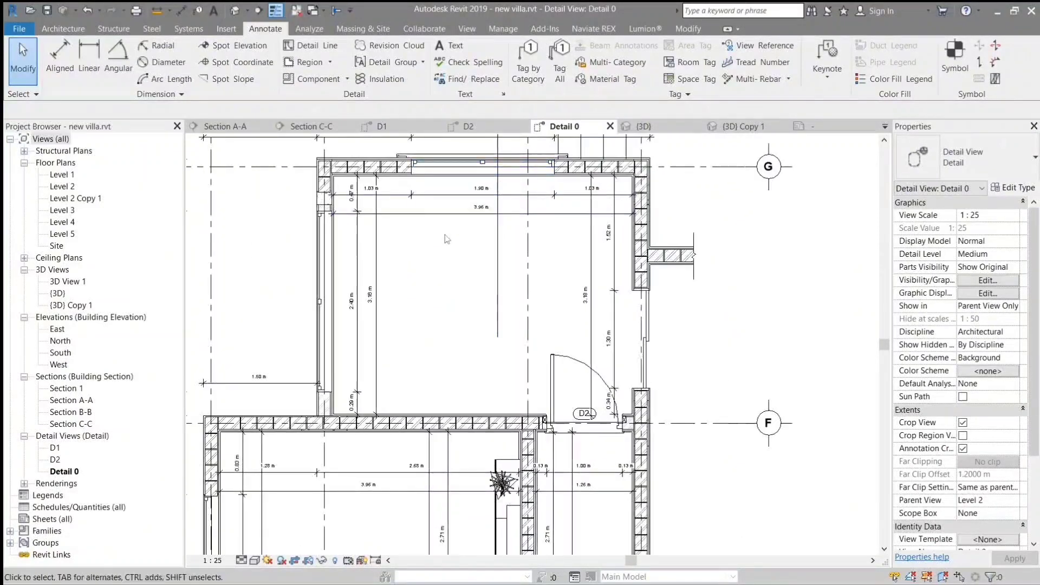
middle_click_drag(466, 291, 482, 363)
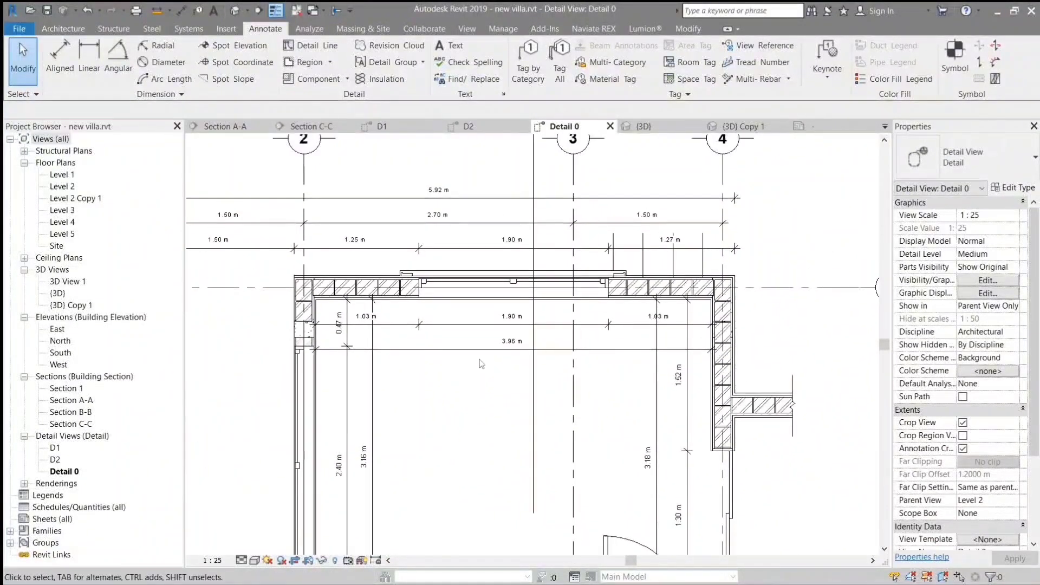
Change the overall 5.92 m dimension to the DIM OUT style
left_click(504, 197)
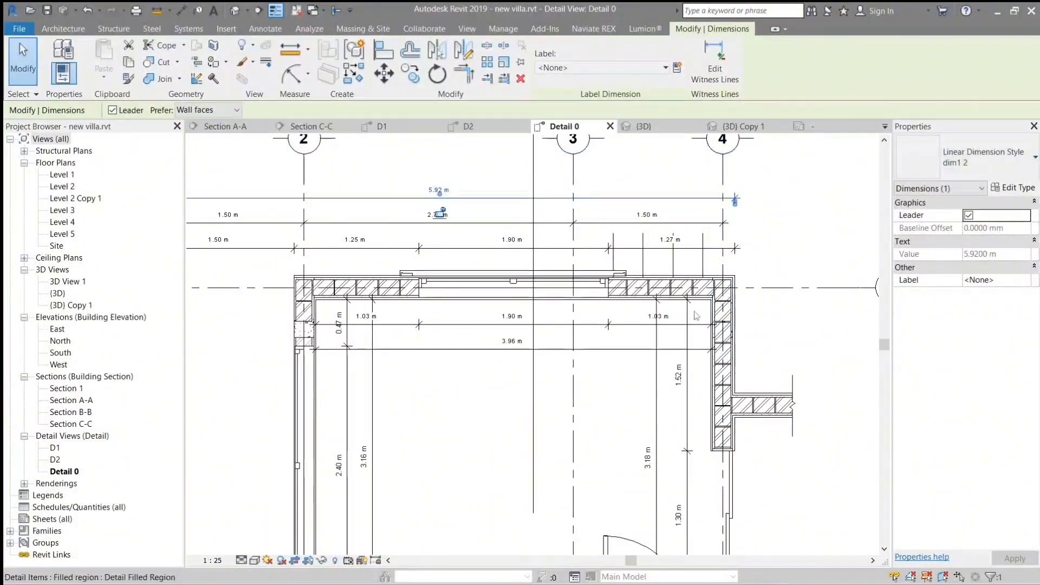
left_click(676, 349)
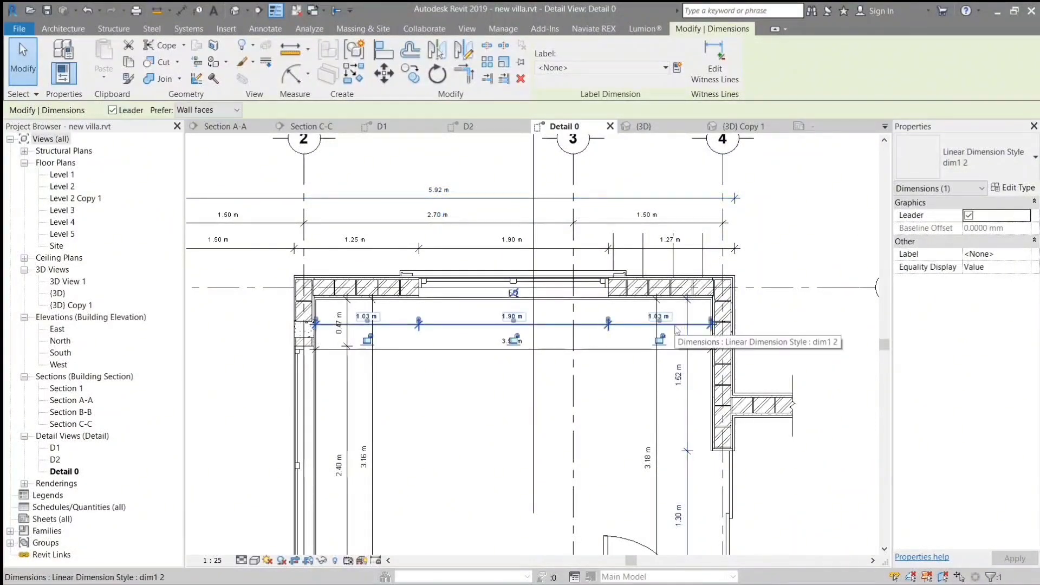
left_click(675, 357)
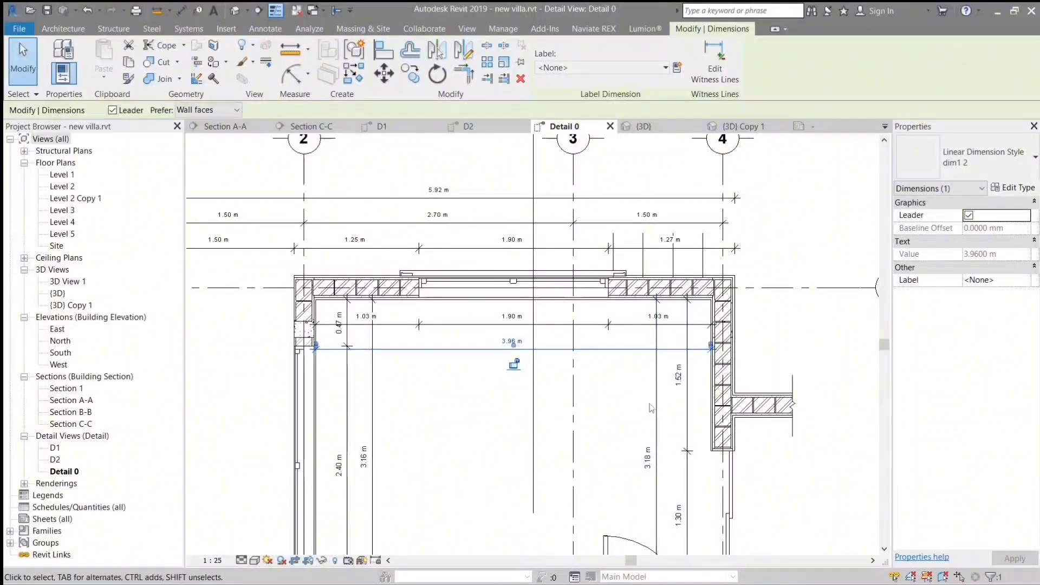
left_click(620, 198)
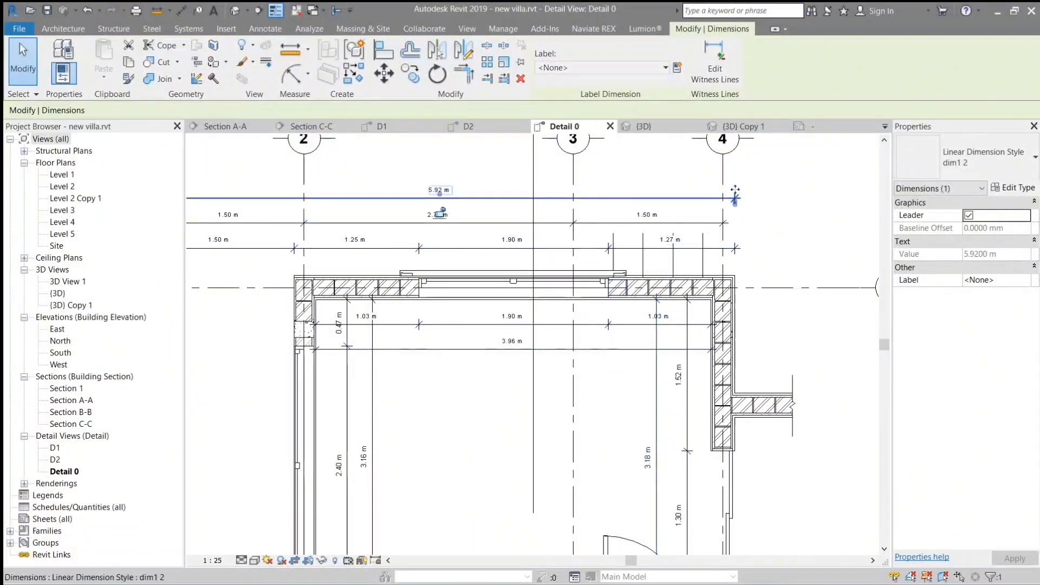
left_click(1017, 174)
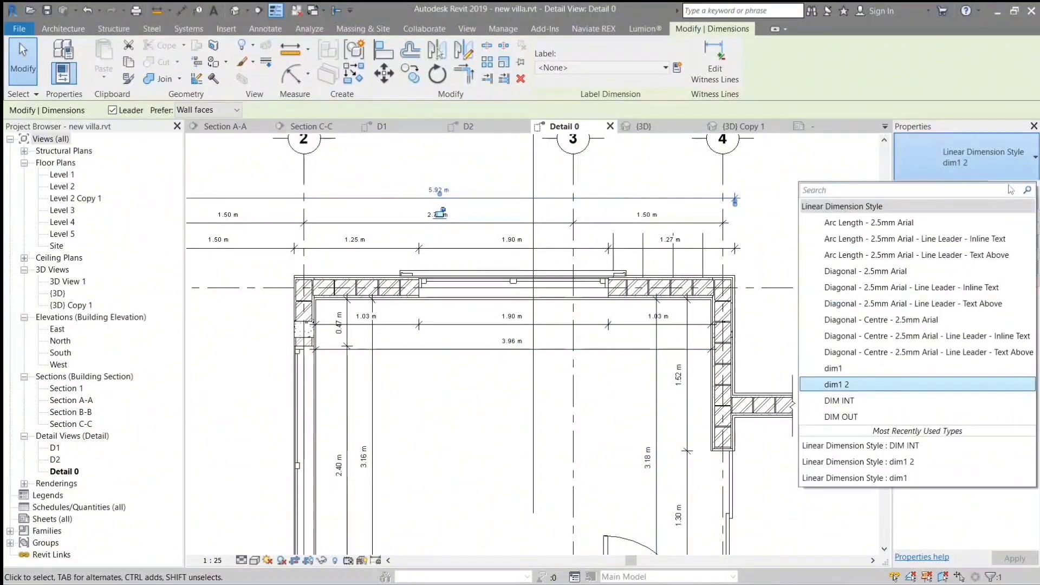
left_click(857, 417)
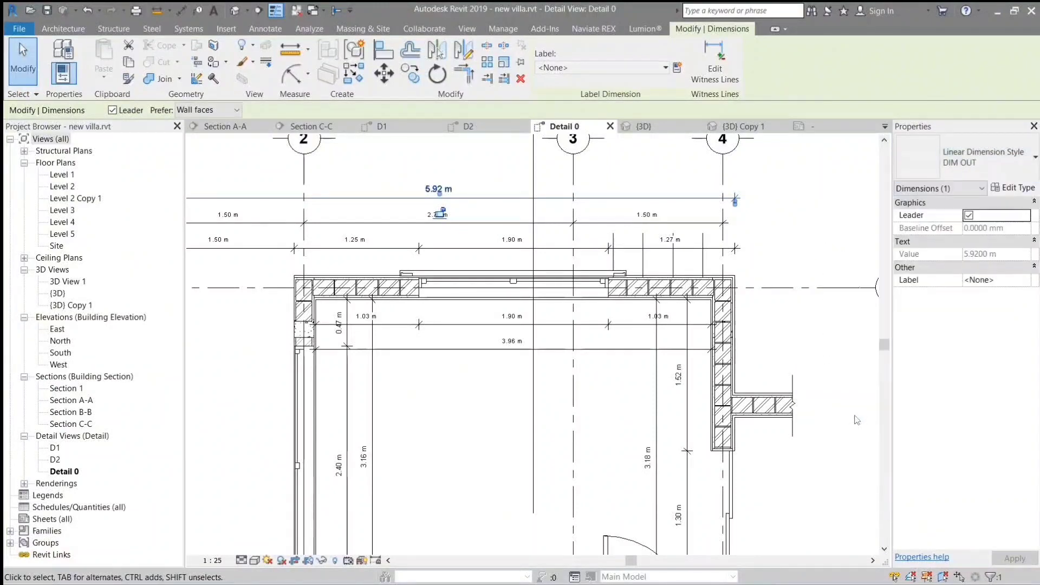
key("Escape")
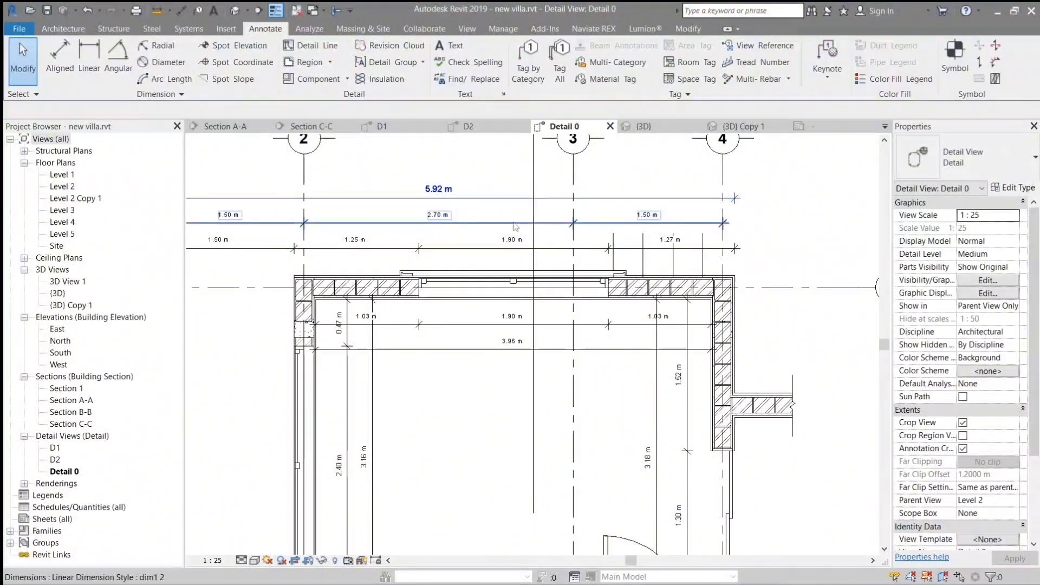
Select the 1.50/2.70/1.50 m and 1.50/1.25/1.90/1.27 m dimension strings
left_click(514, 225)
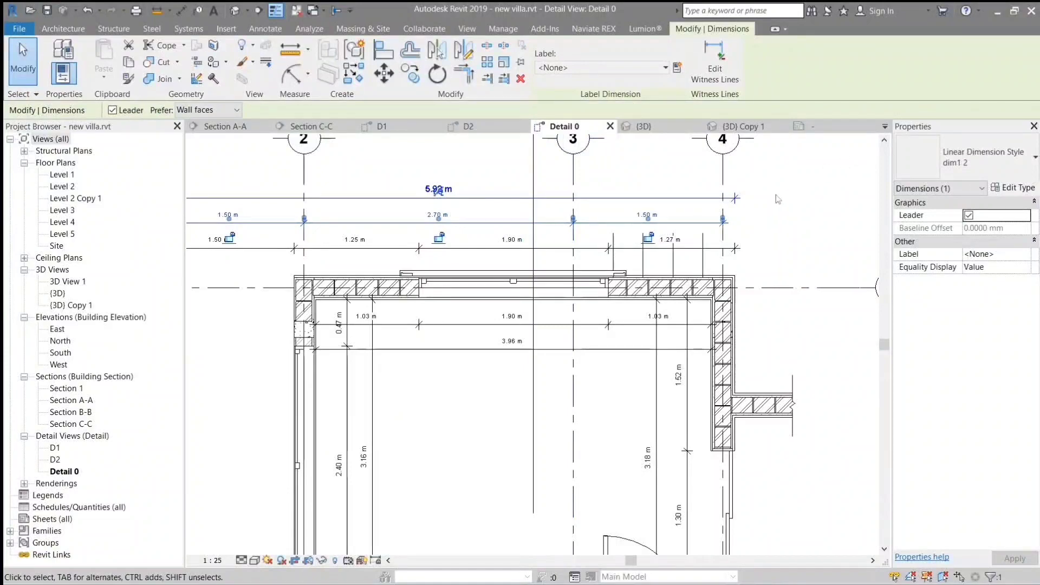
left_click(687, 248, "ctrl")
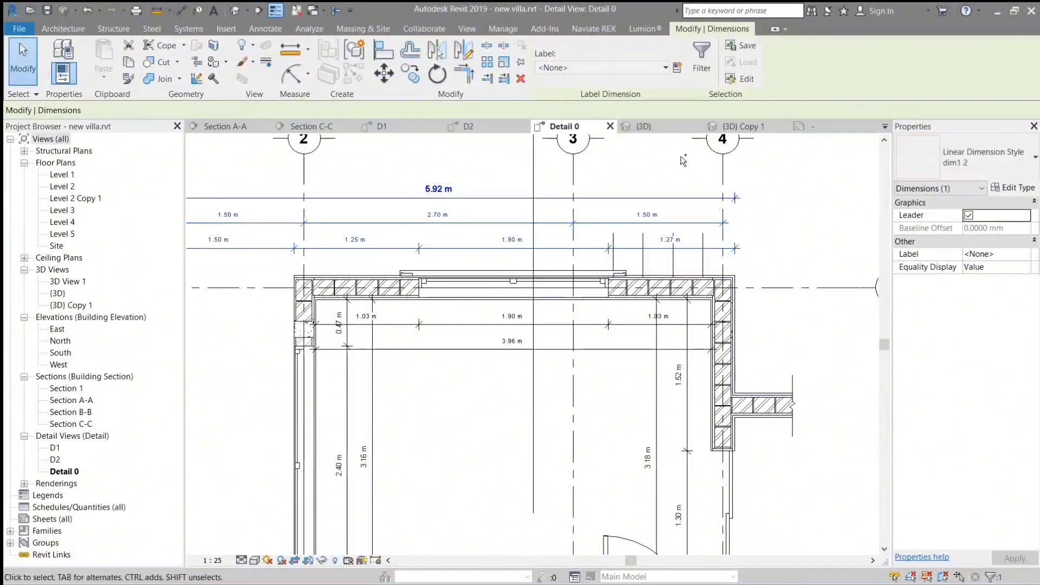
scroll(683, 161, "down", 2)
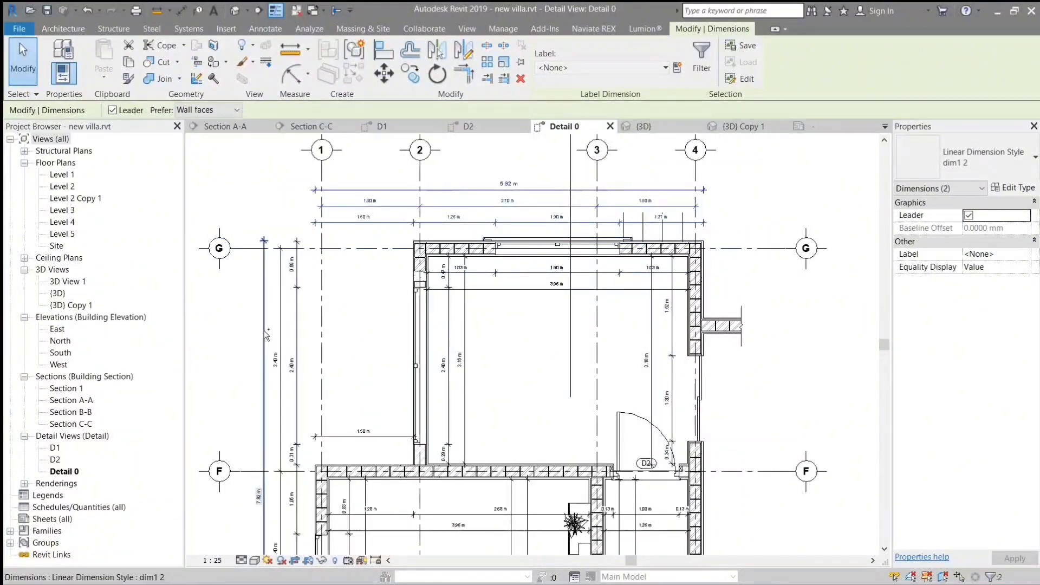
Add the left vertical and two more outer strings, and apply DIM OUT to them all
left_click(265, 330, "ctrl")
left_click(296, 329, "ctrl")
left_click(372, 436, "ctrl")
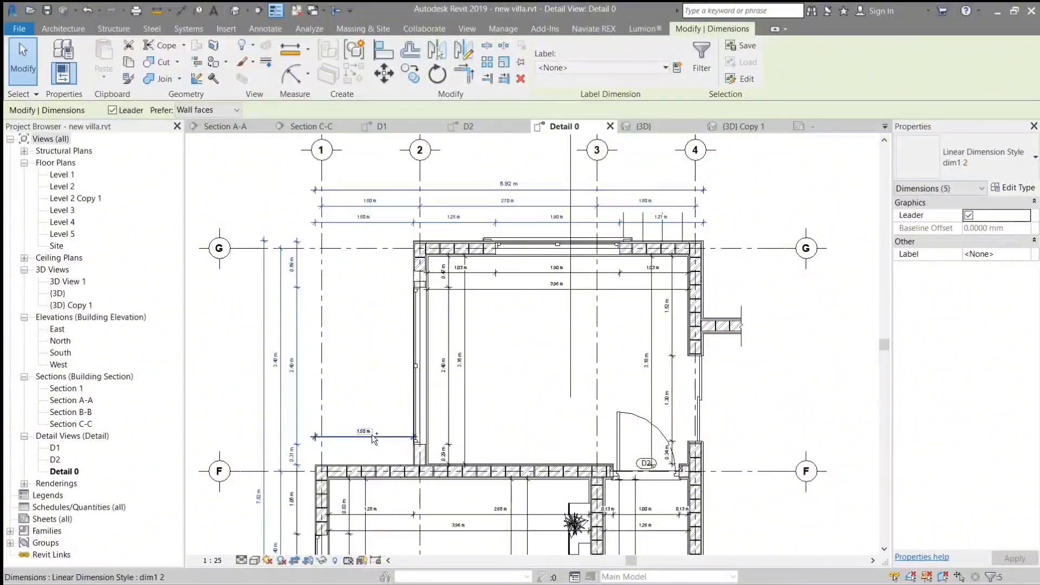
left_click(477, 530, "ctrl")
left_click(965, 157)
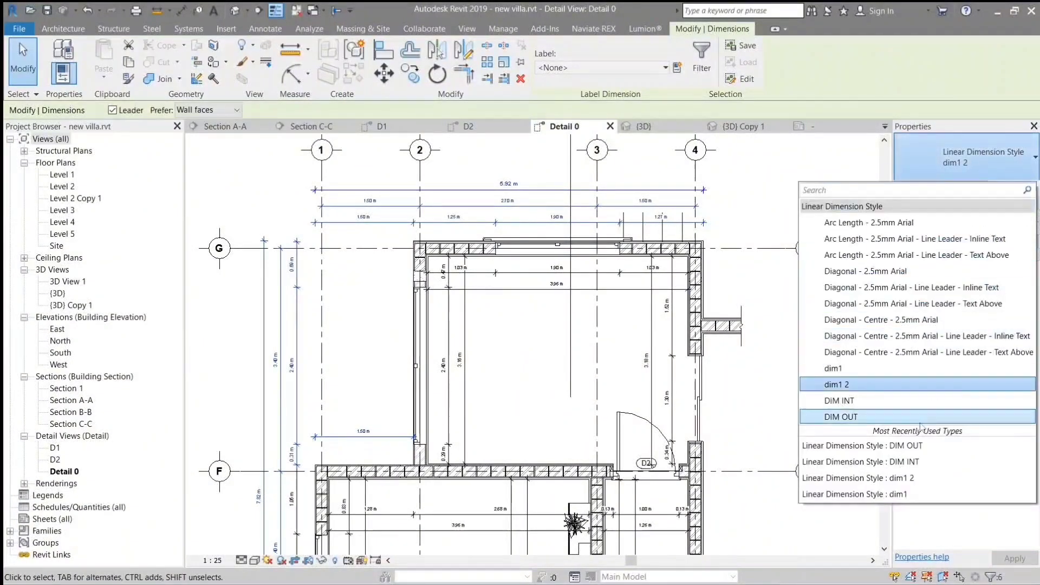
left_click(924, 418)
Apply DIM OUT to the small dimension near Section B-B and the vertical string
scroll(402, 236, "down", 1)
scroll(402, 236, "down", 3)
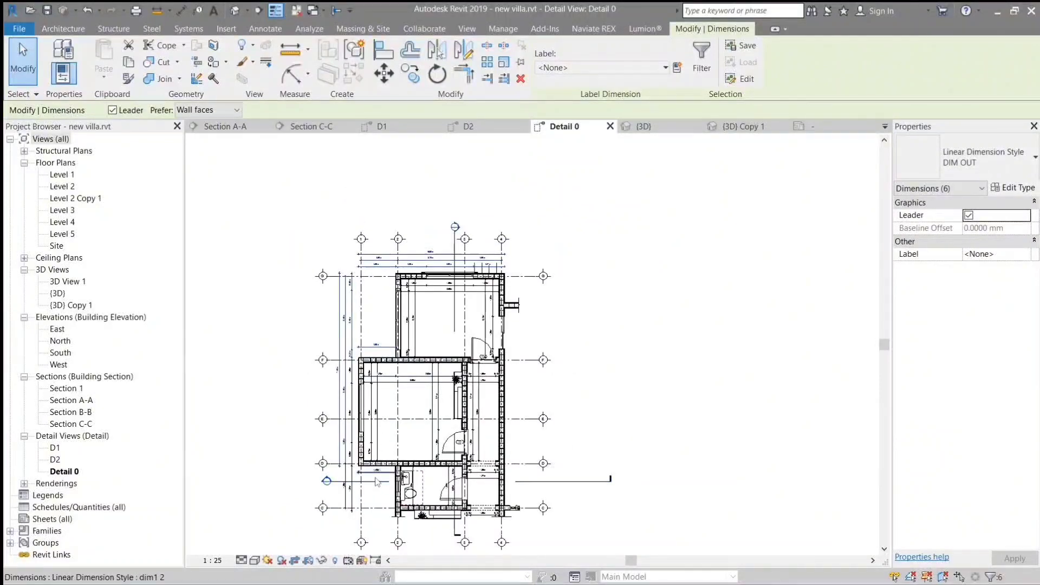
left_click(378, 478)
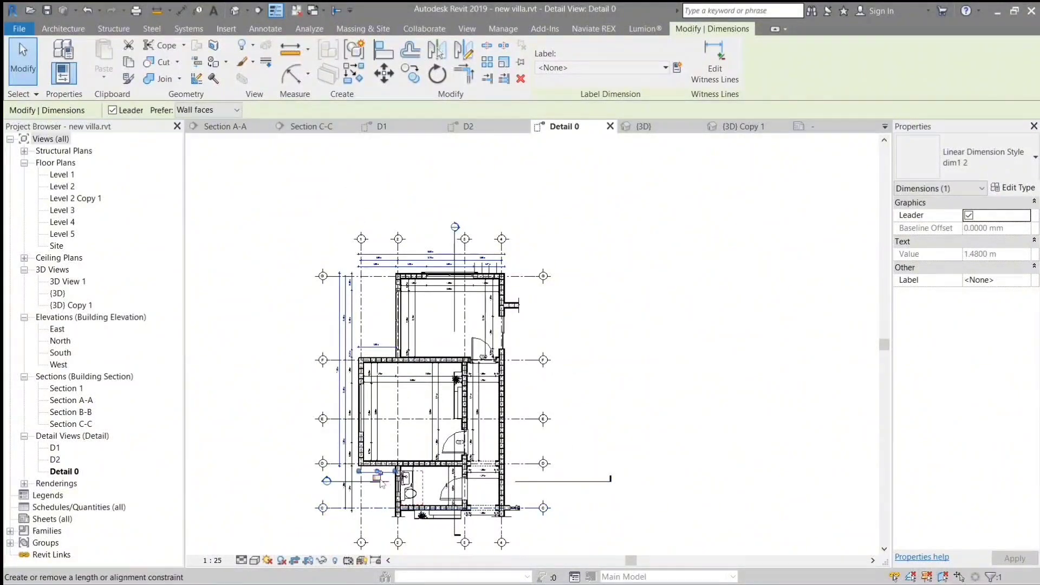
scroll(373, 518, "up", 3)
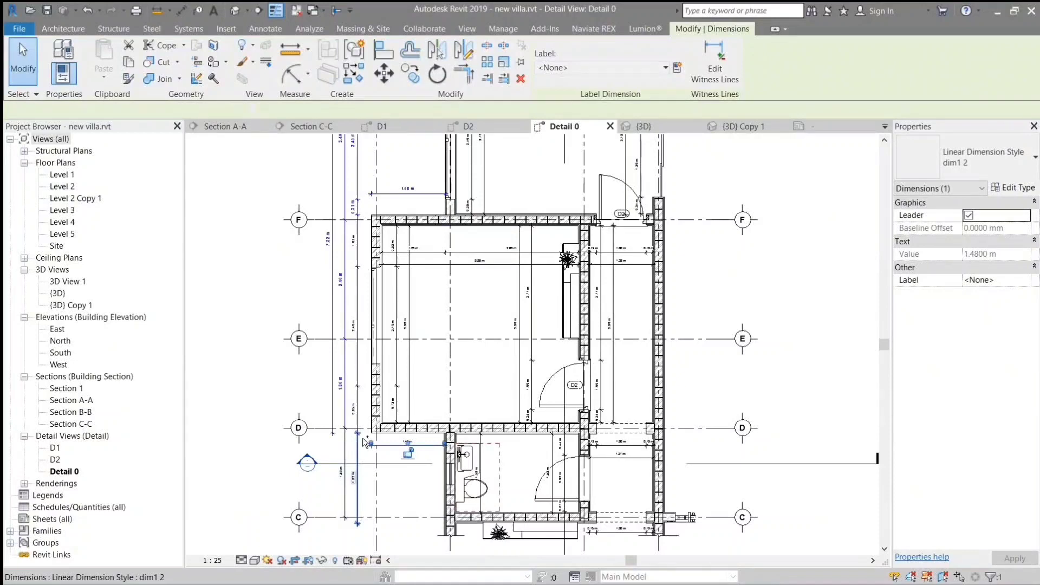
left_click(363, 420, "ctrl")
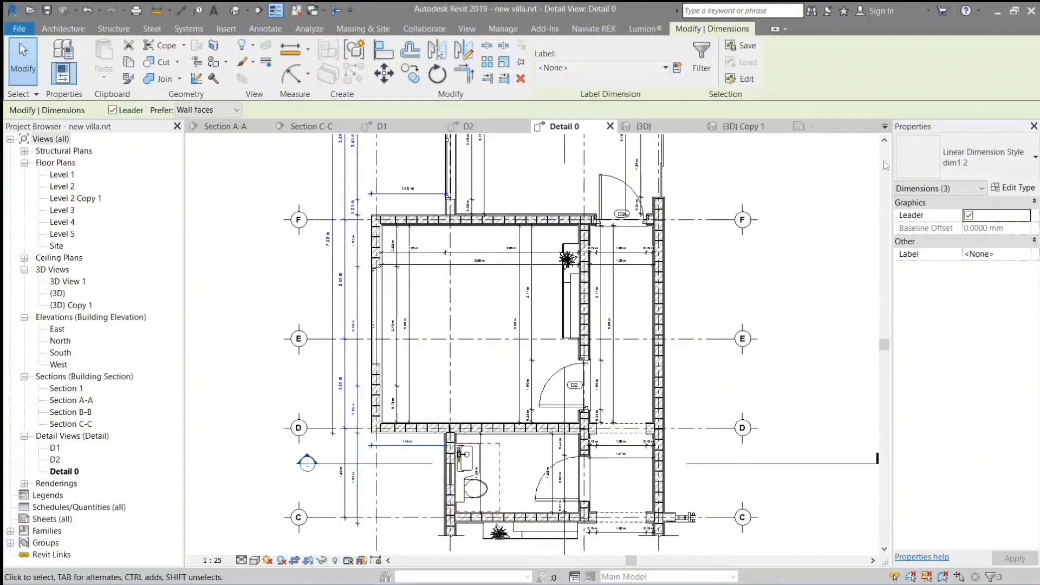
left_click(968, 158)
left_click(866, 413)
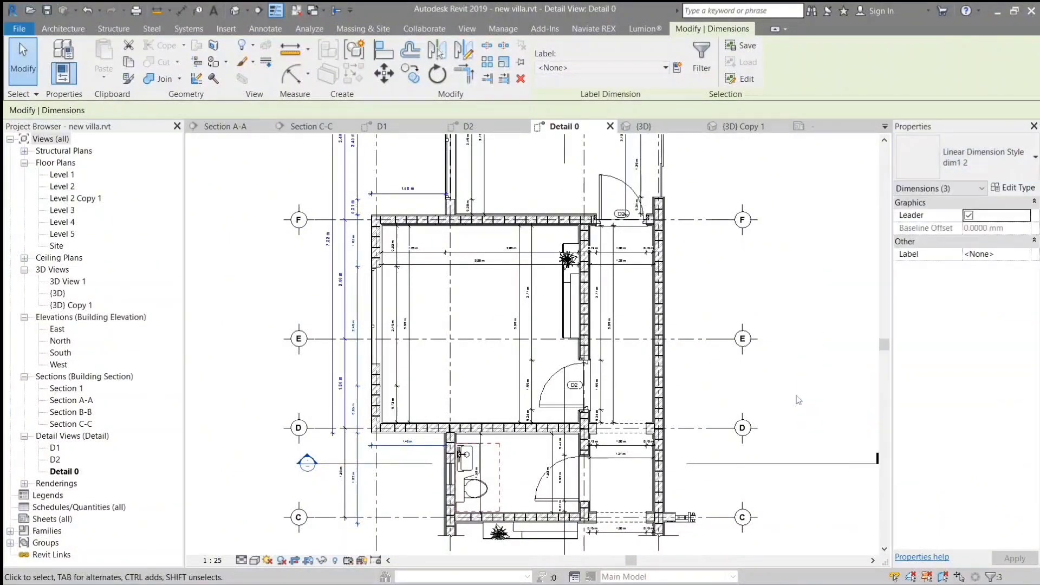
left_click(806, 325)
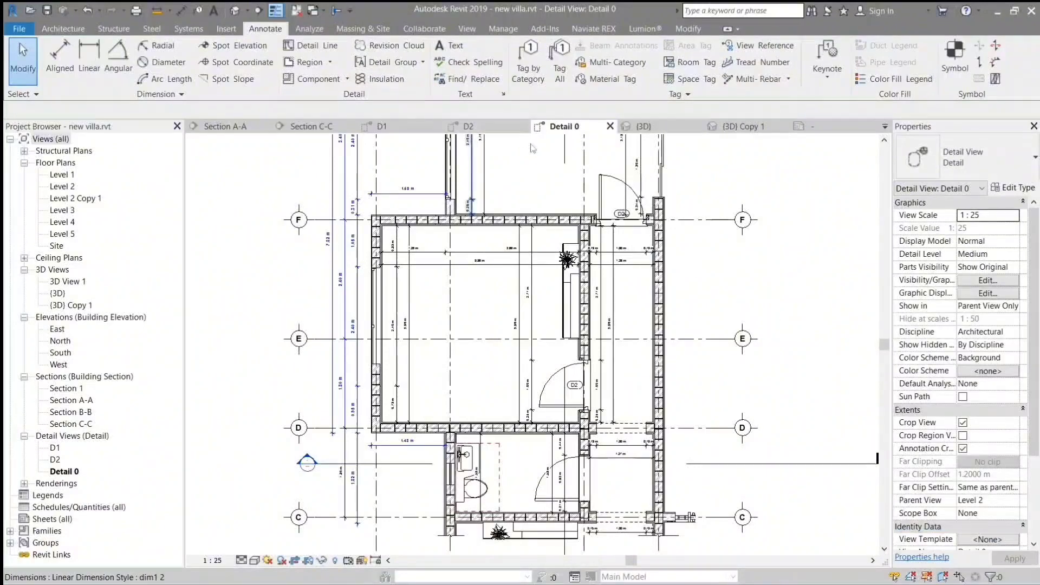
Set the upper room's interior dimensions (1.03/1.90/1.03, 2.40, 3.16, 3.18, 1.52/1.30, 3.96 m) to red DIM INT
middle_click_drag(533, 148, 535, 272)
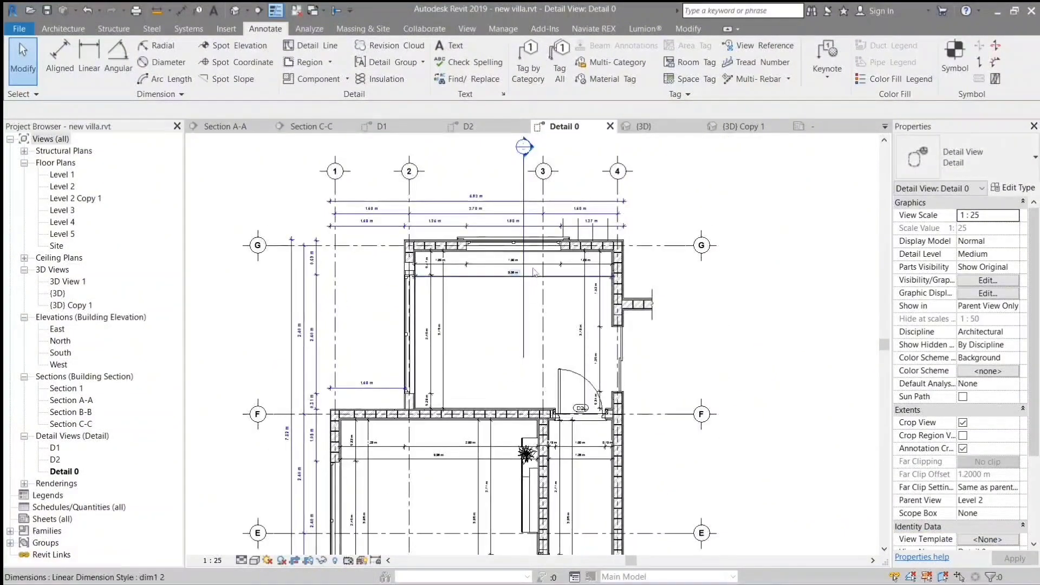
scroll(535, 273, "up", 4)
middle_click_drag(382, 391, 434, 360)
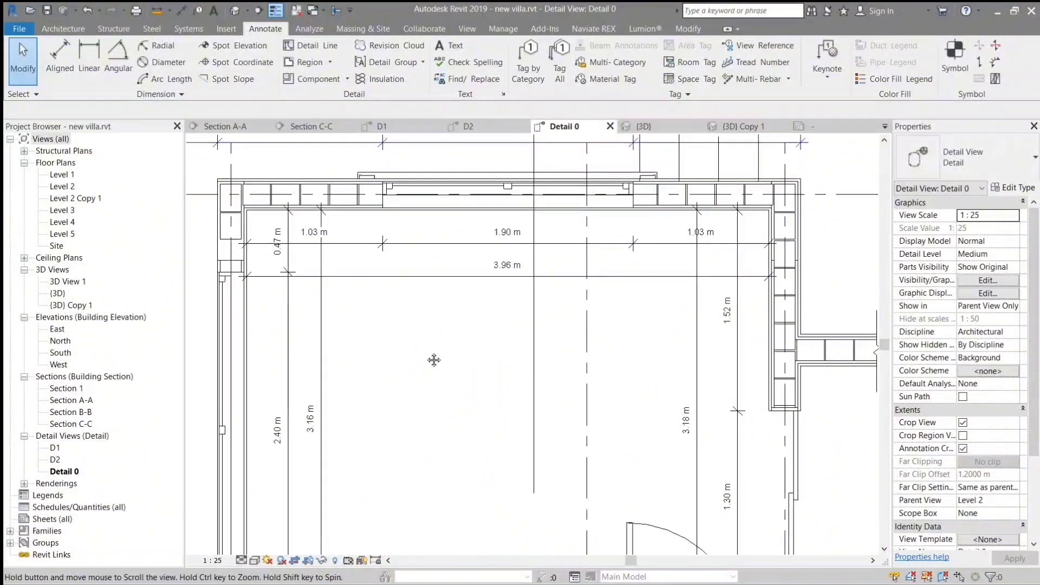
left_click(463, 245)
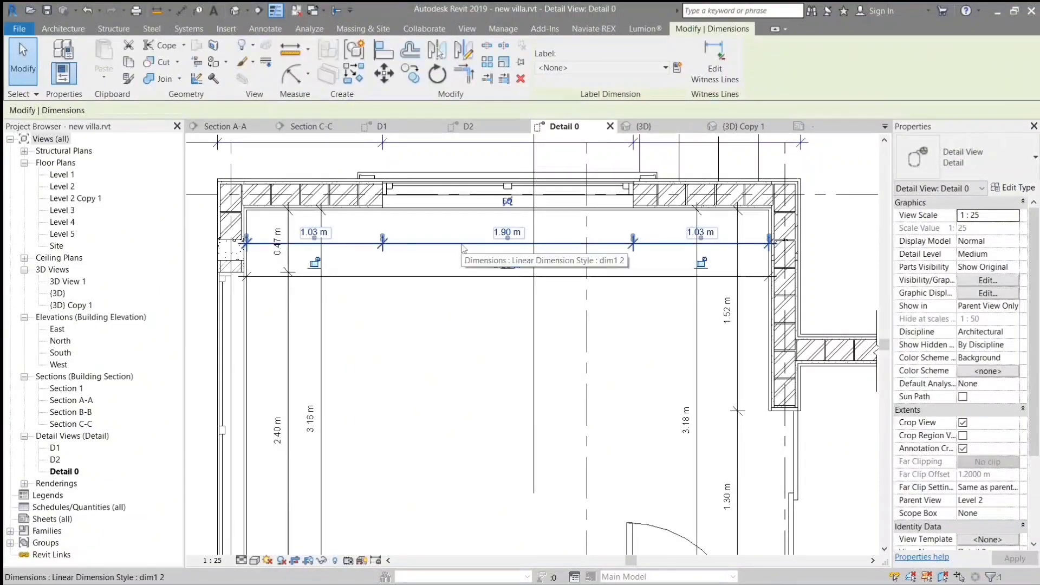
left_click(278, 362, "ctrl")
left_click(319, 365, "ctrl")
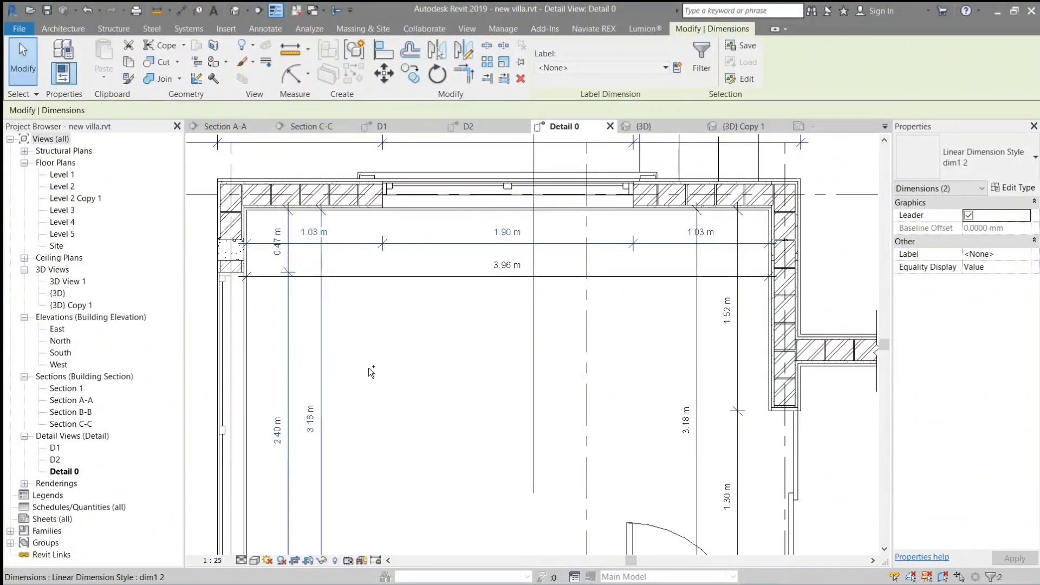
left_click(697, 382, "ctrl")
left_click(738, 347, "ctrl")
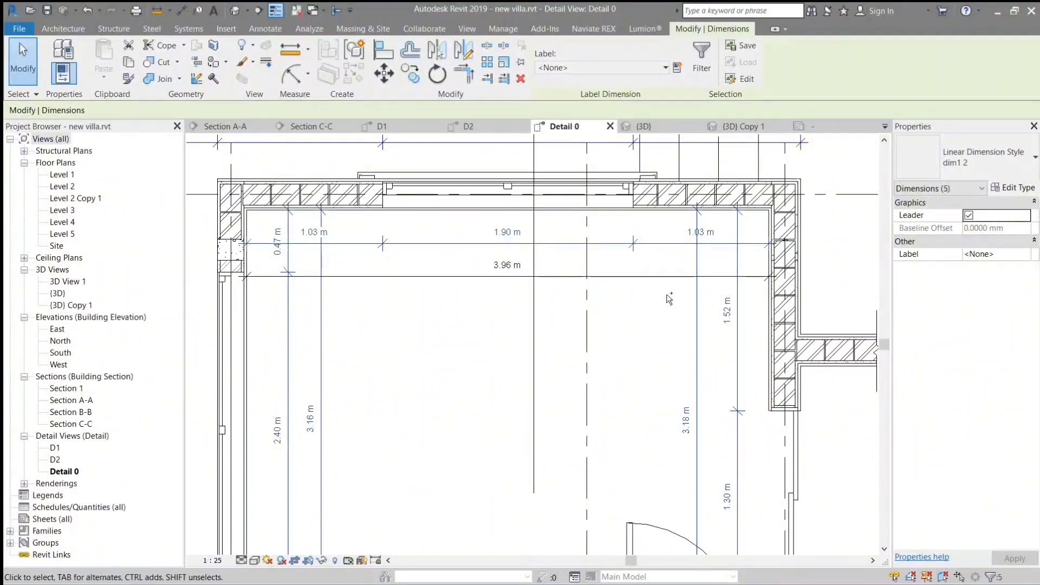
left_click(669, 277, "ctrl")
left_click(965, 157)
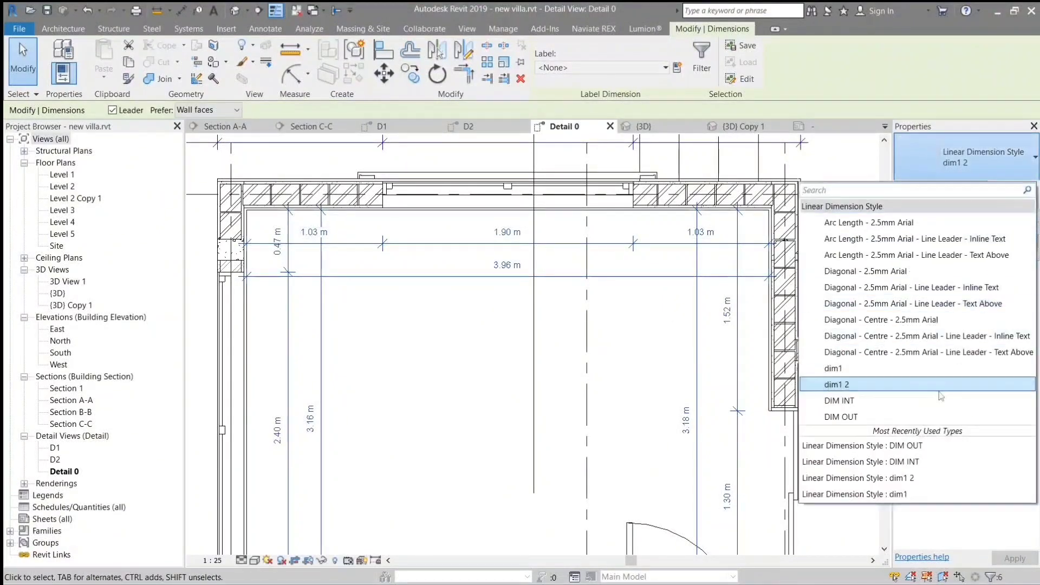
left_click(941, 400)
left_click(425, 358)
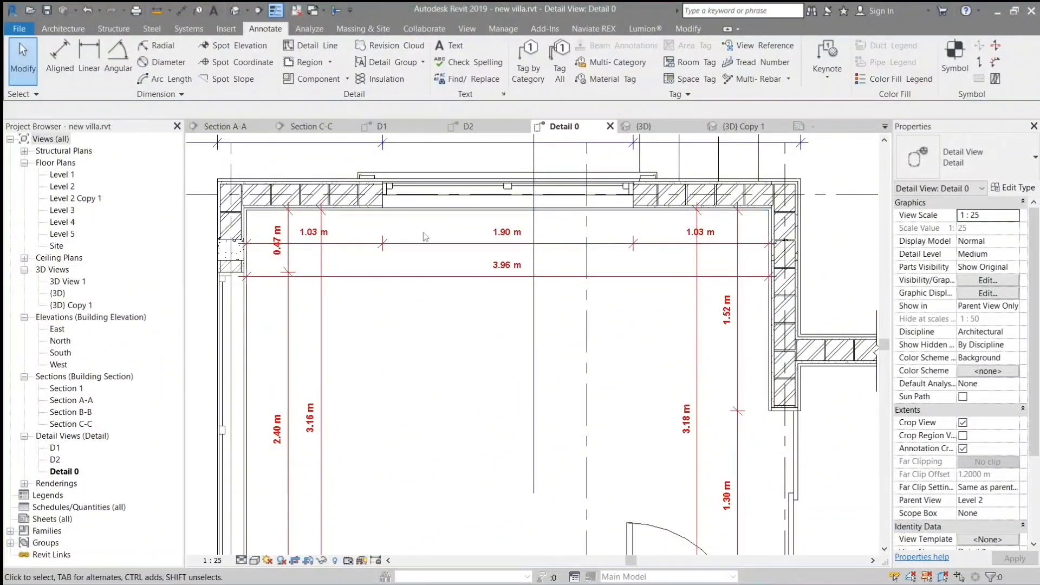
Start the Material Tag tool to preview a Block 20cm tag on the top wall
left_click(616, 80)
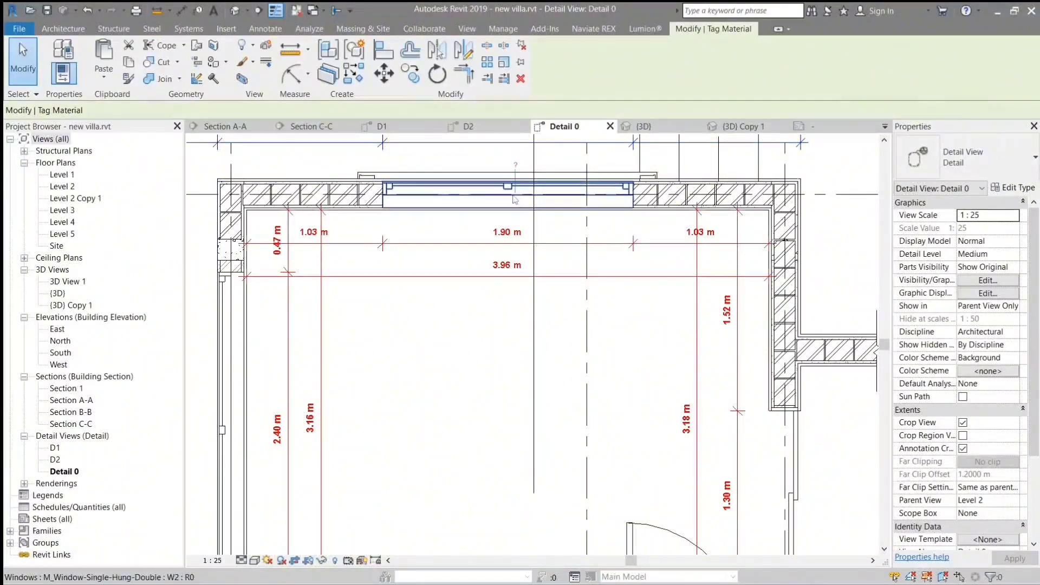